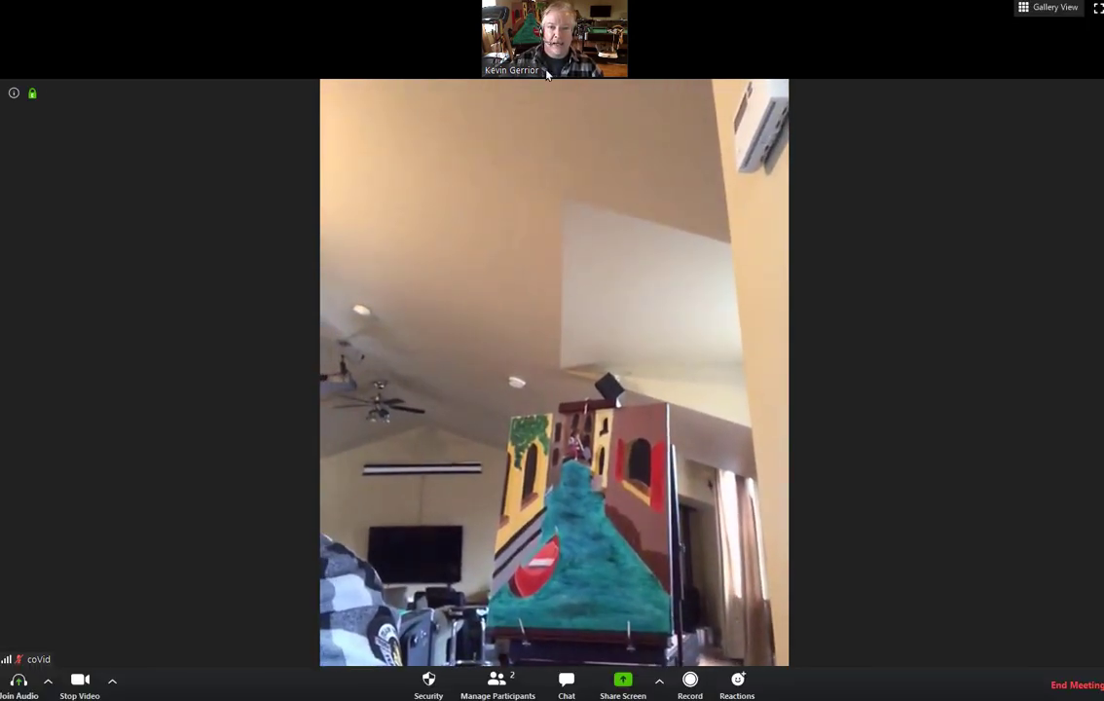
- Turn the camera off and then back on so the live feed shows again
{"action": "mouse_move", "coordinate": [578, 14]}
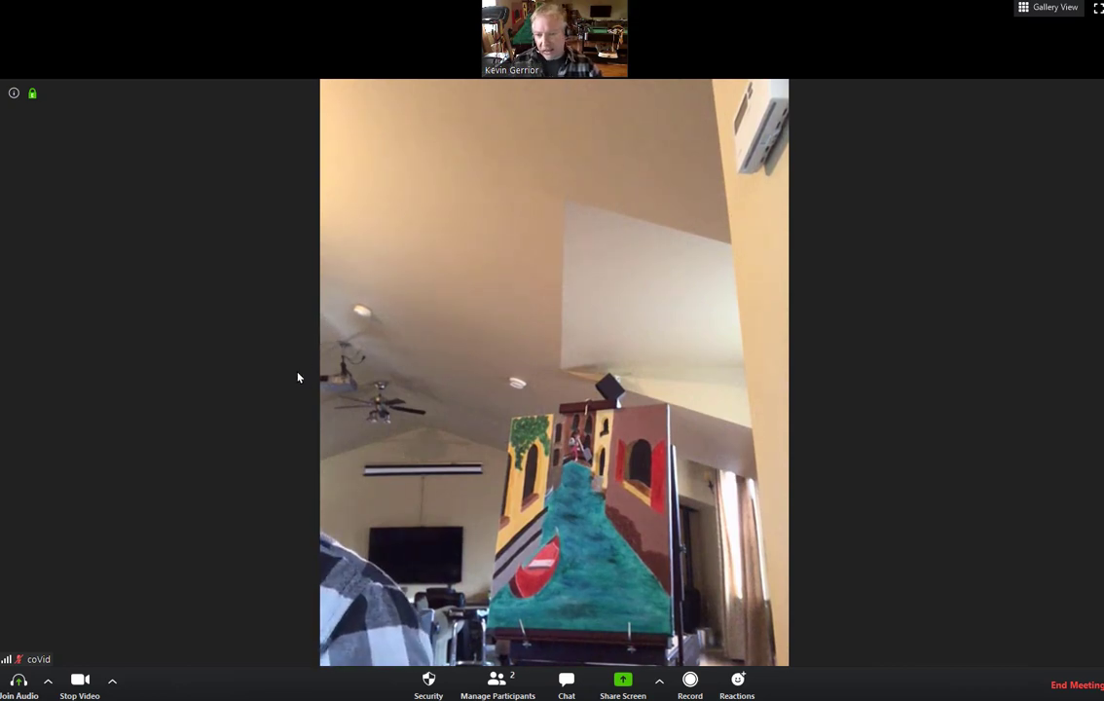
{"action": "left_click", "coordinate": [79, 686]}
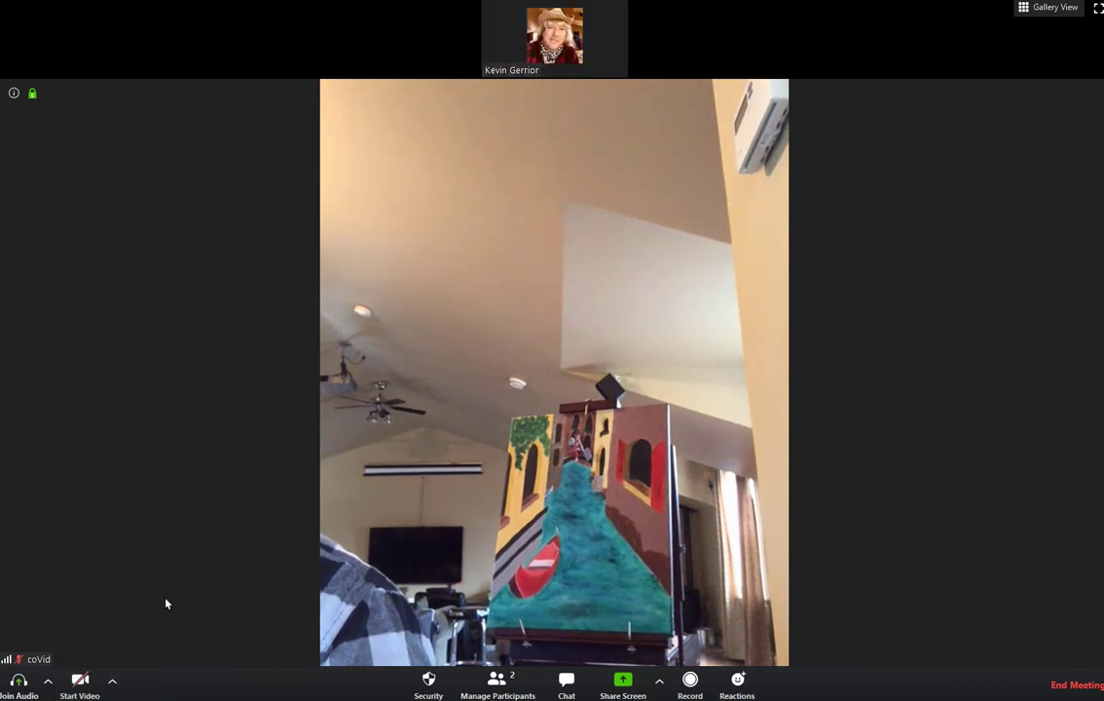
{"action": "left_click", "coordinate": [80, 679]}
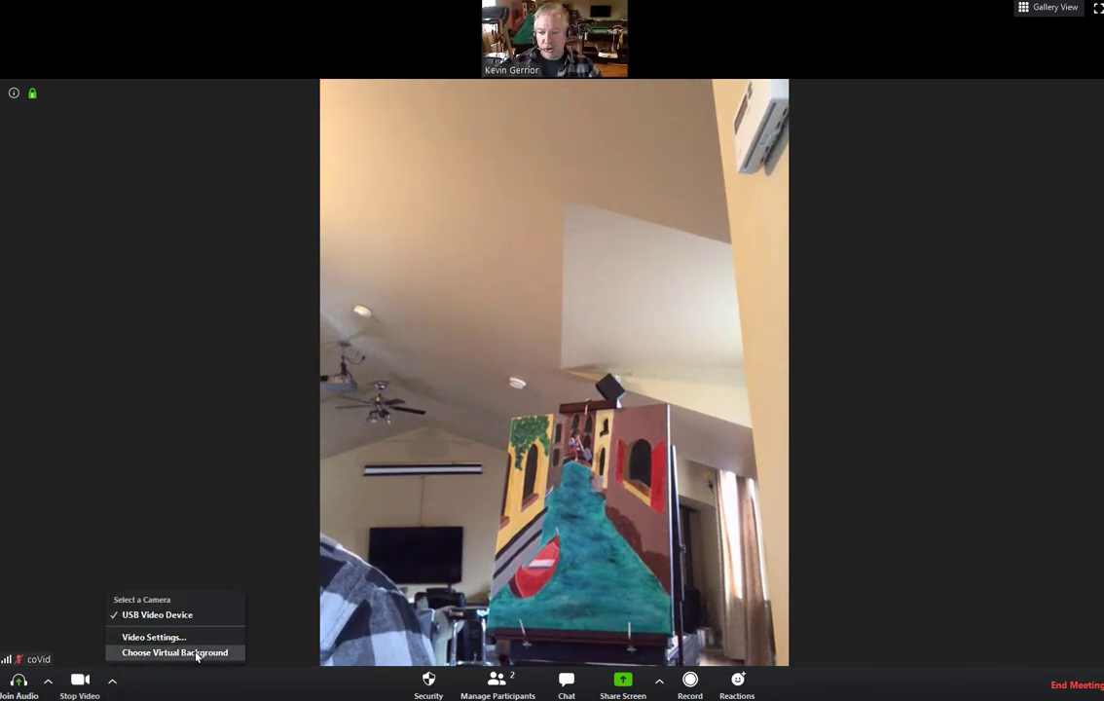
- In Virtual Background settings, try San Francisco, Grass, Northern Lights and Beach, then choose None
{"action": "left_click", "coordinate": [161, 652]}
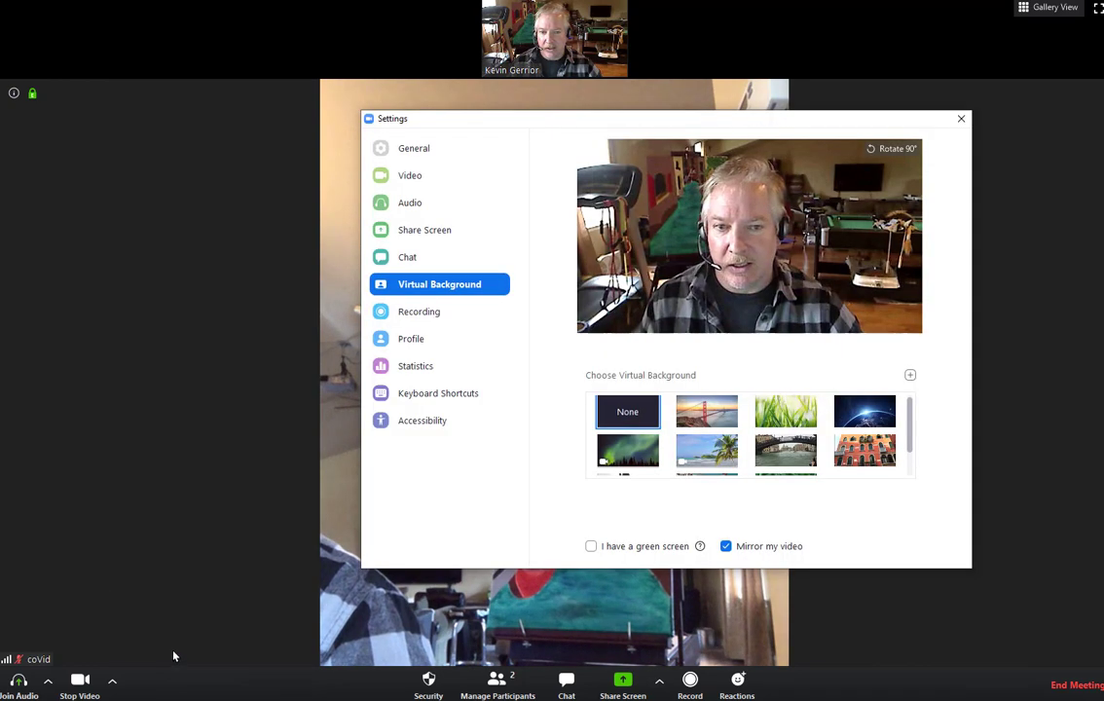
{"action": "left_click_drag", "start_coordinate": [798, 124], "coordinate": [713, 130]}
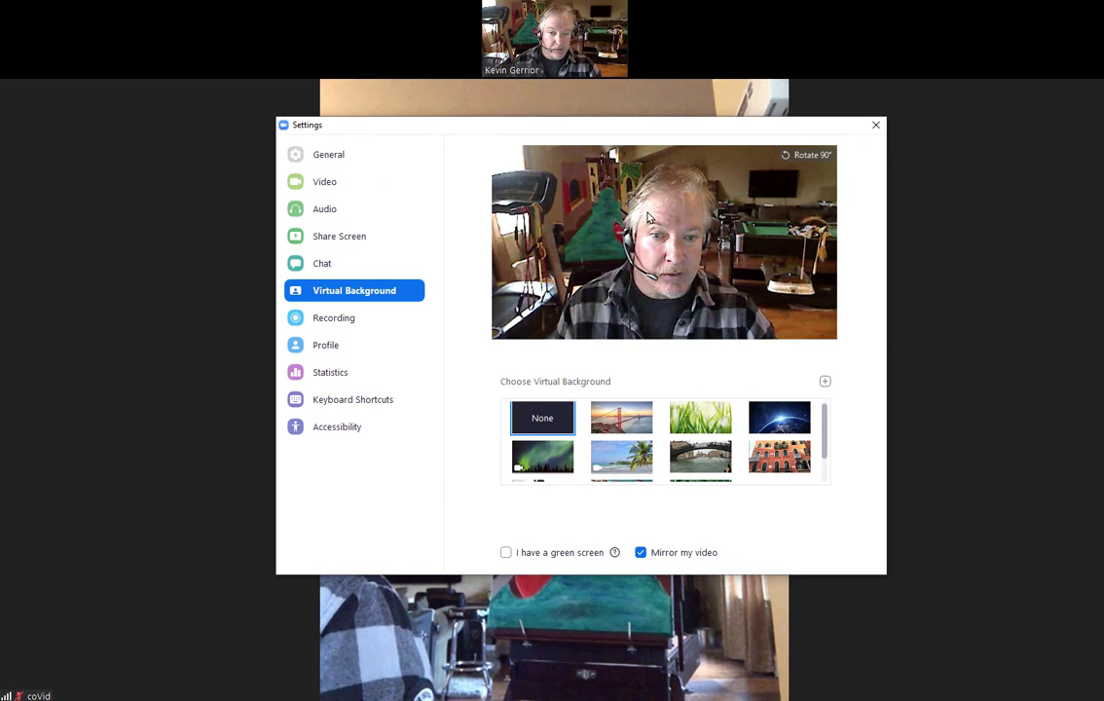
{"action": "left_click", "coordinate": [628, 421]}
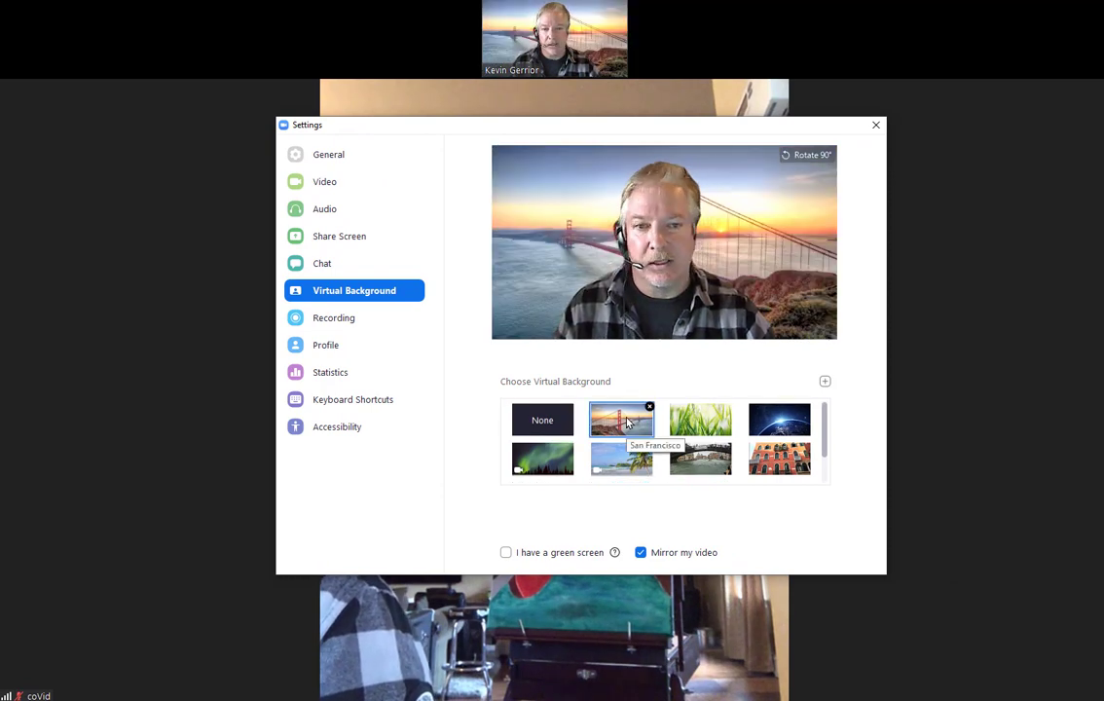
{"action": "left_click", "coordinate": [717, 420]}
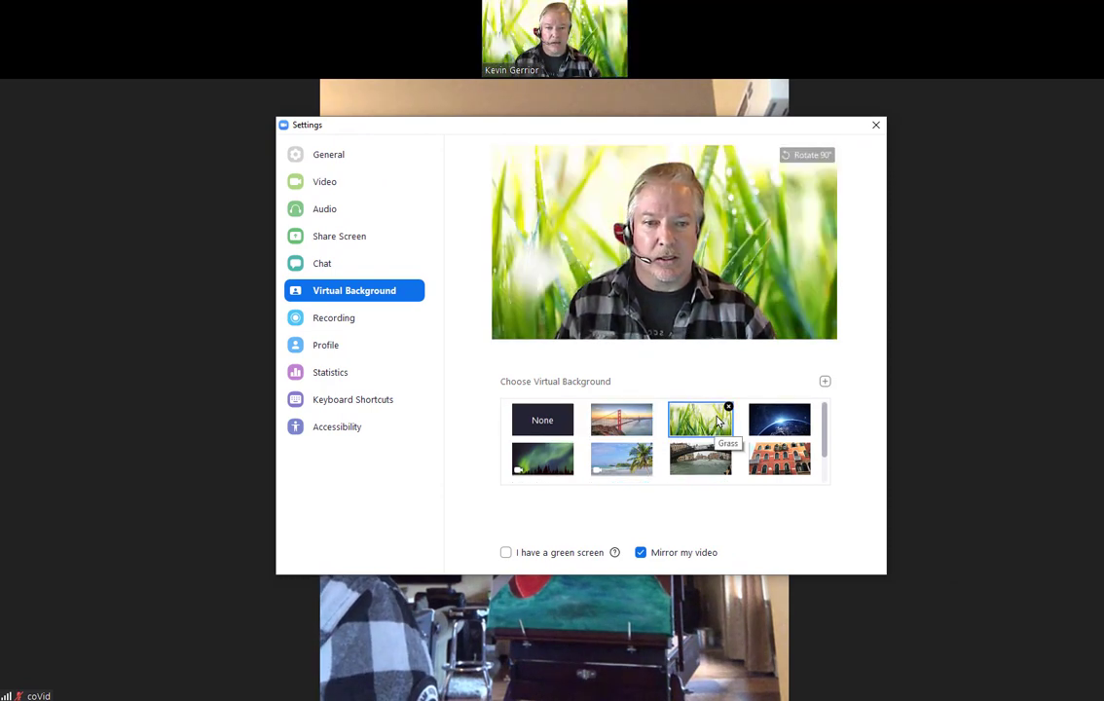
{"action": "left_click_drag", "start_coordinate": [823, 437], "coordinate": [825, 457]}
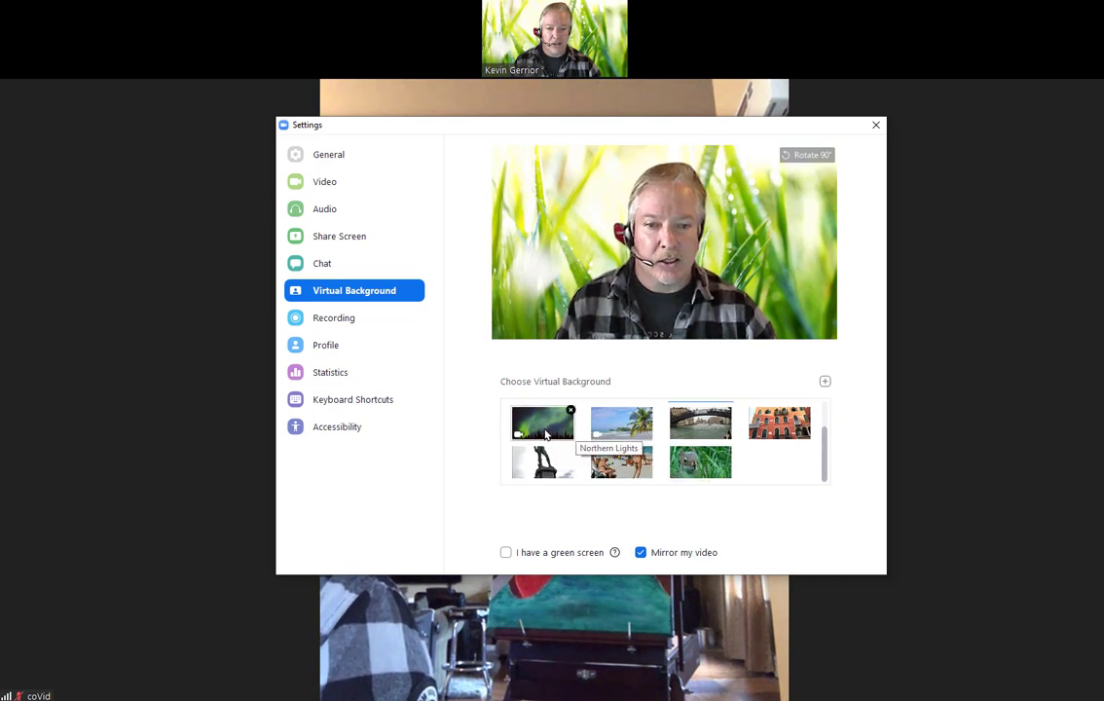
{"action": "left_click", "coordinate": [546, 435]}
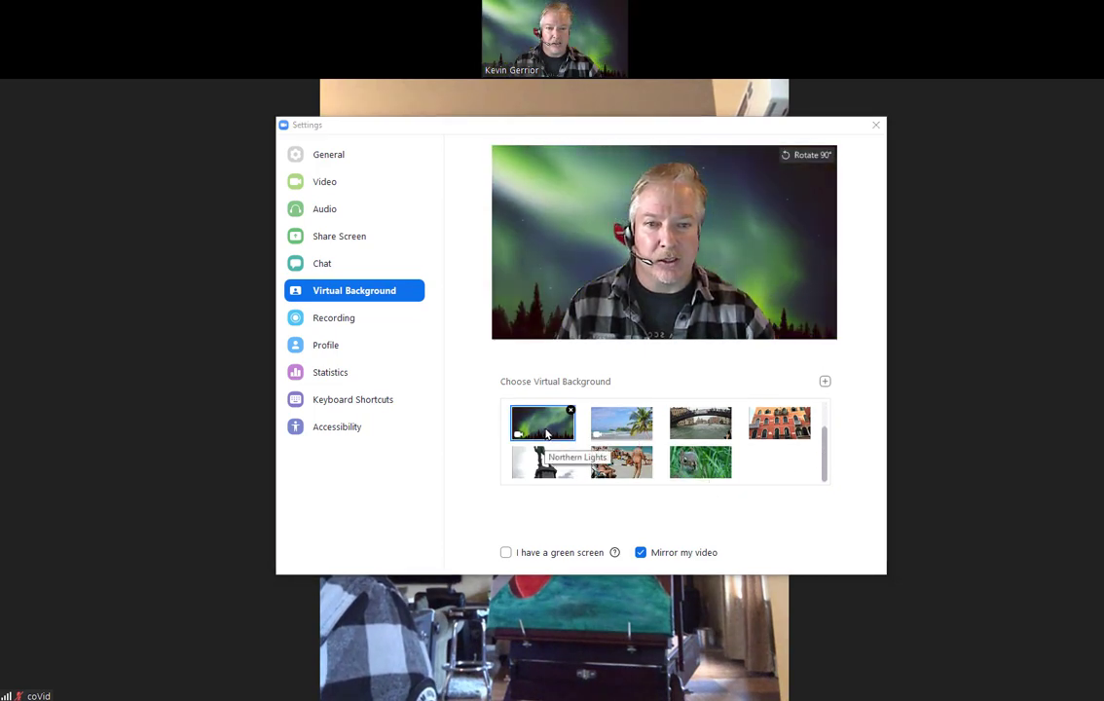
{"action": "left_click", "coordinate": [624, 425]}
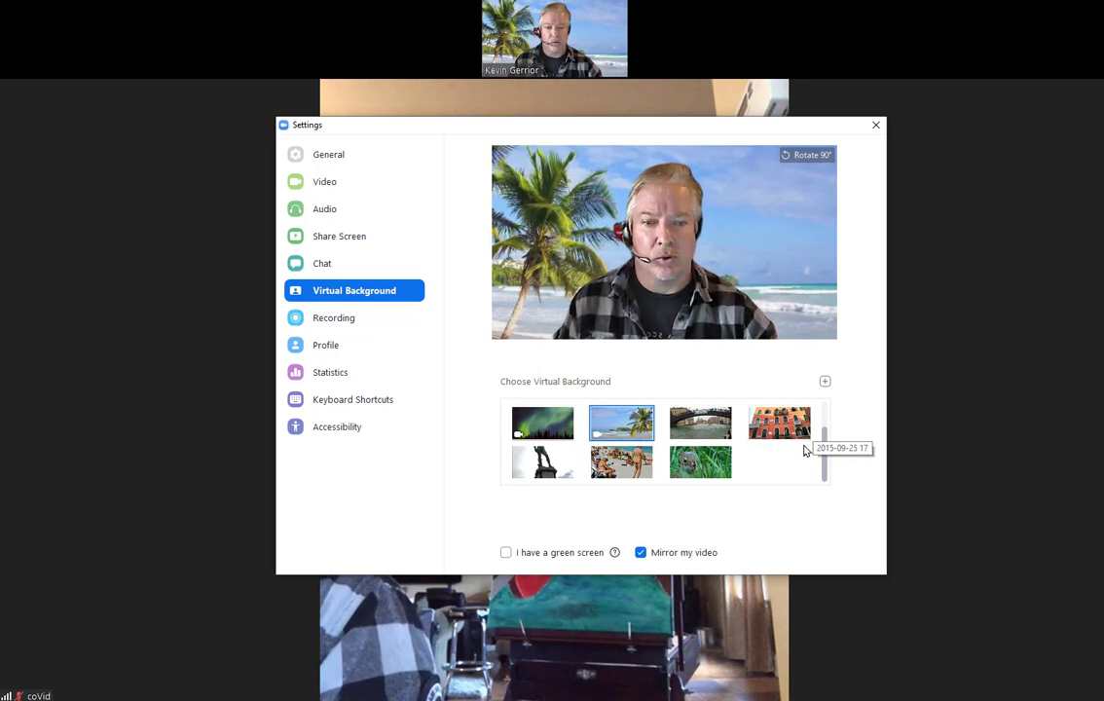
{"action": "scroll", "coordinate": [825, 444], "scroll_direction": "up", "scroll_amount": 2}
{"action": "left_click", "coordinate": [553, 425]}
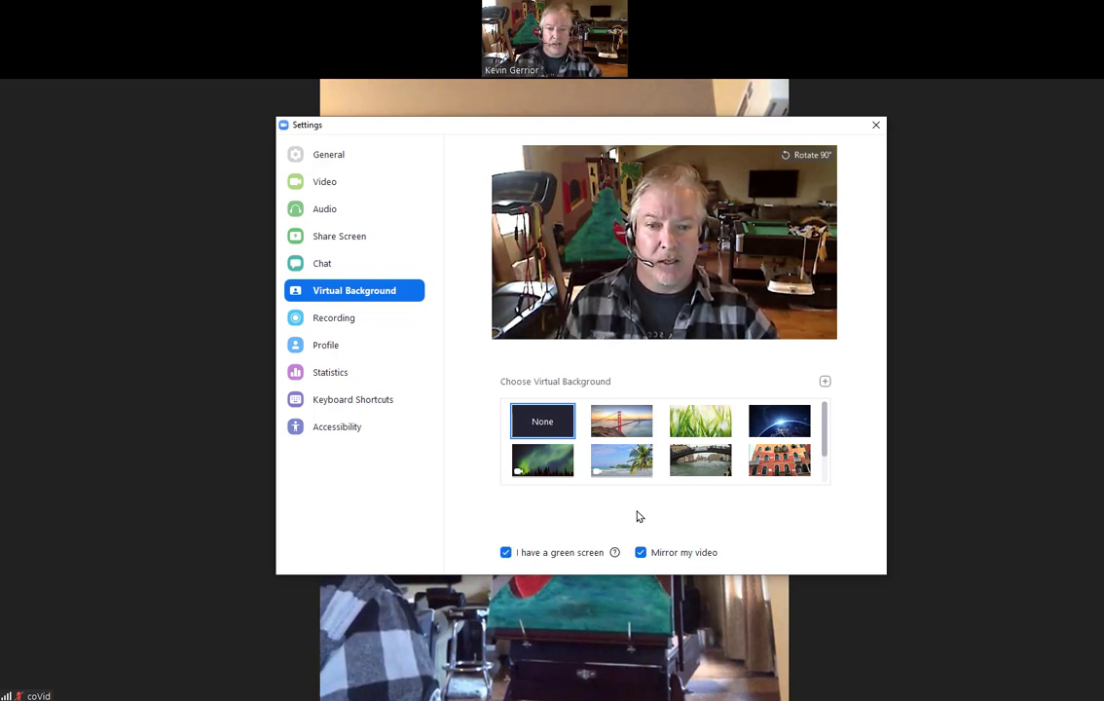
- Apply the Venice brick-building background, test green-screen mode with a picked colour, then leave it off
{"action": "left_click", "coordinate": [703, 428]}
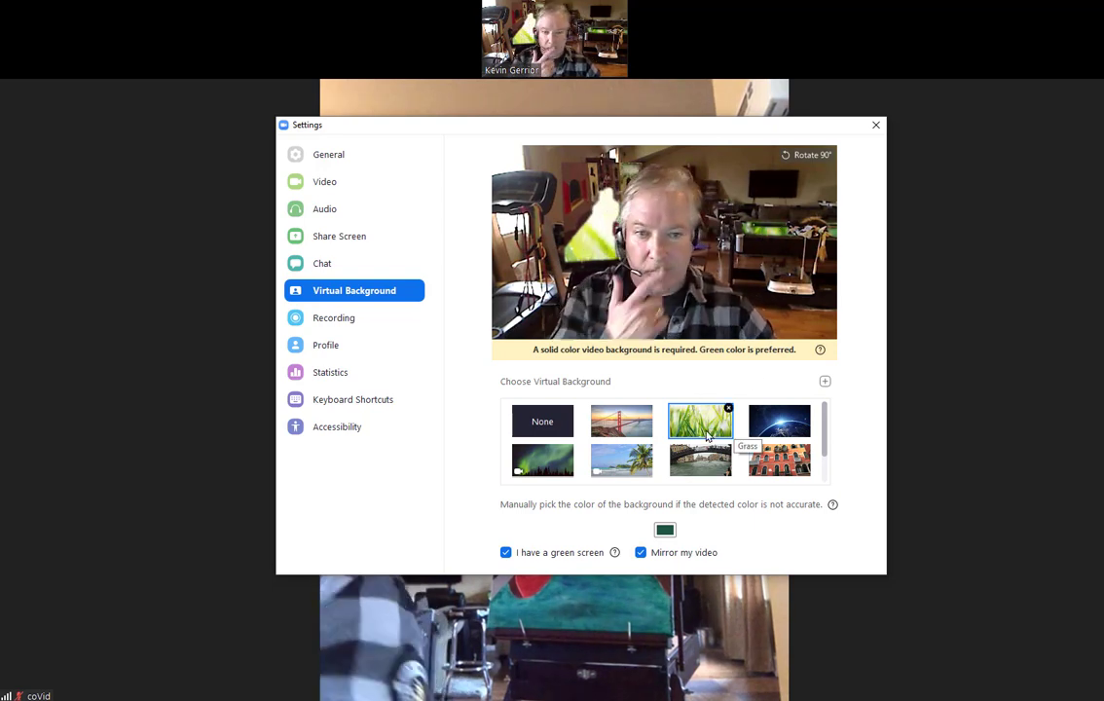
{"action": "left_click", "coordinate": [783, 459]}
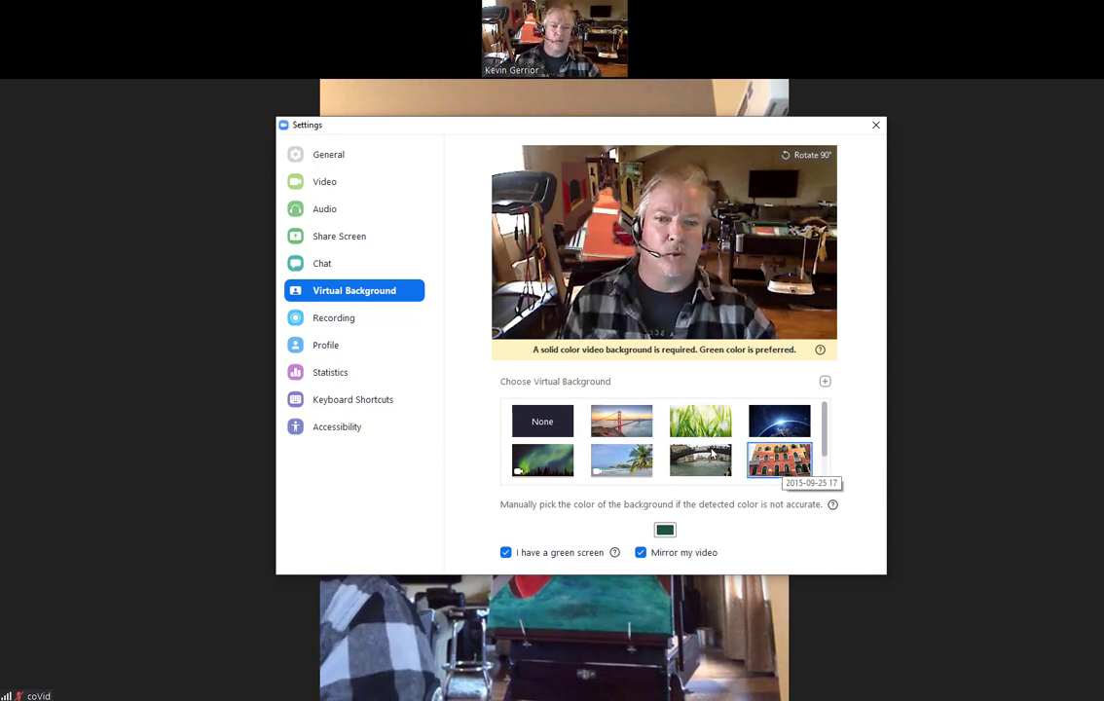
{"action": "left_click", "coordinate": [507, 553]}
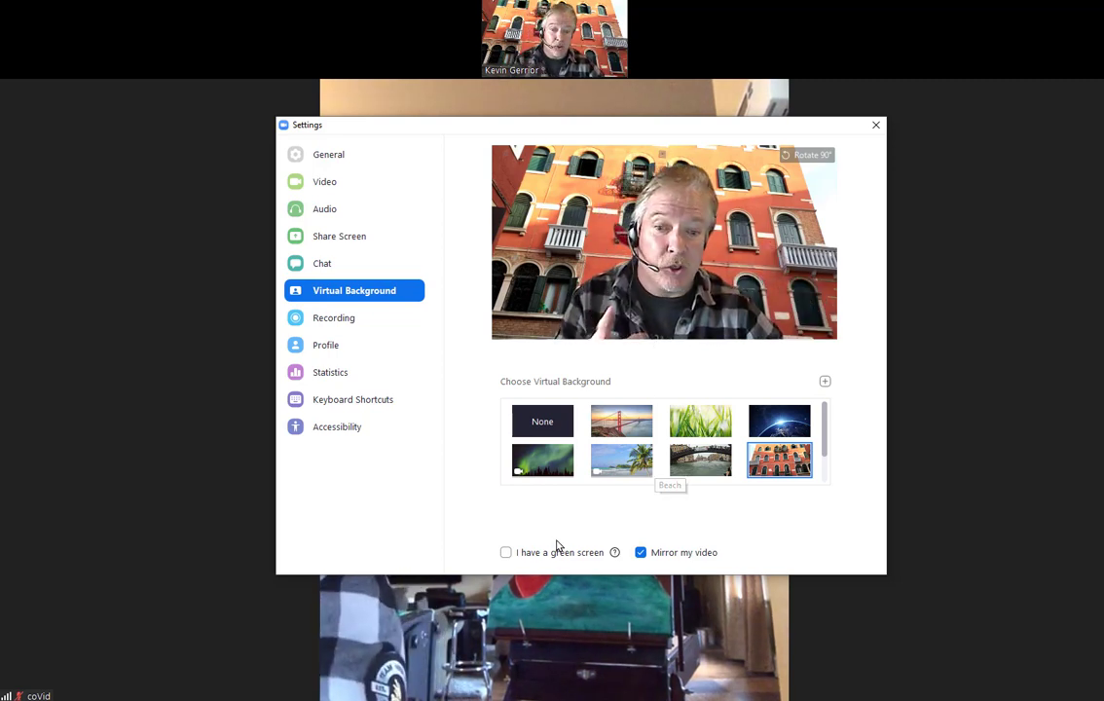
{"action": "left_click", "coordinate": [506, 553]}
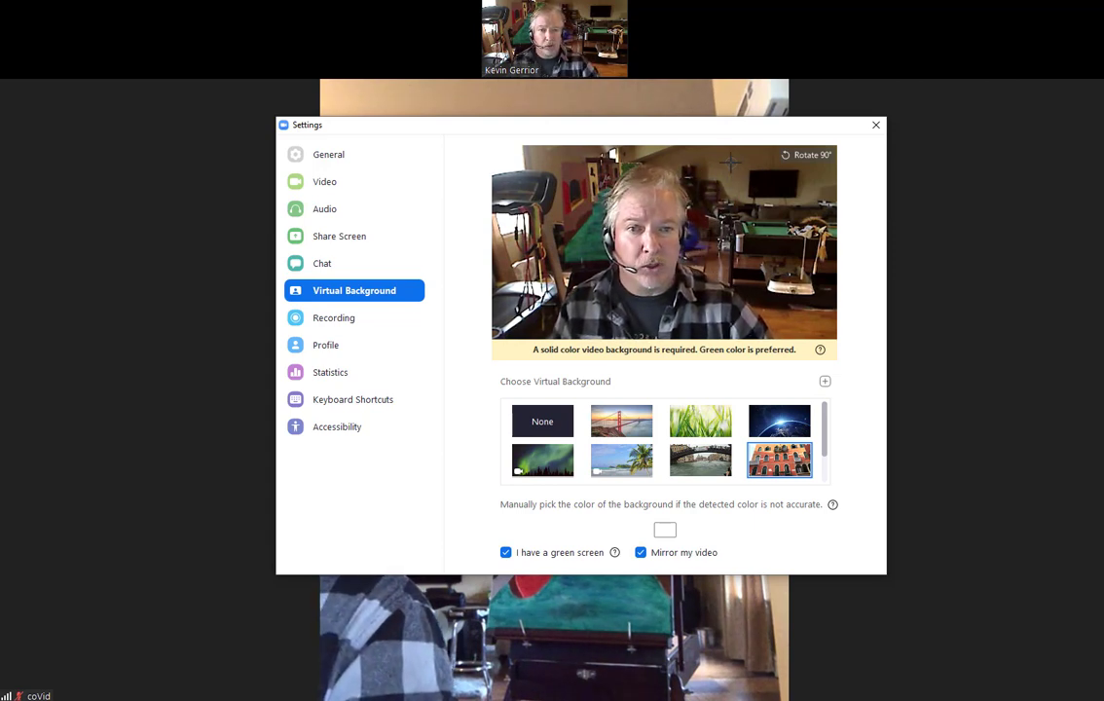
{"action": "left_click", "coordinate": [735, 166]}
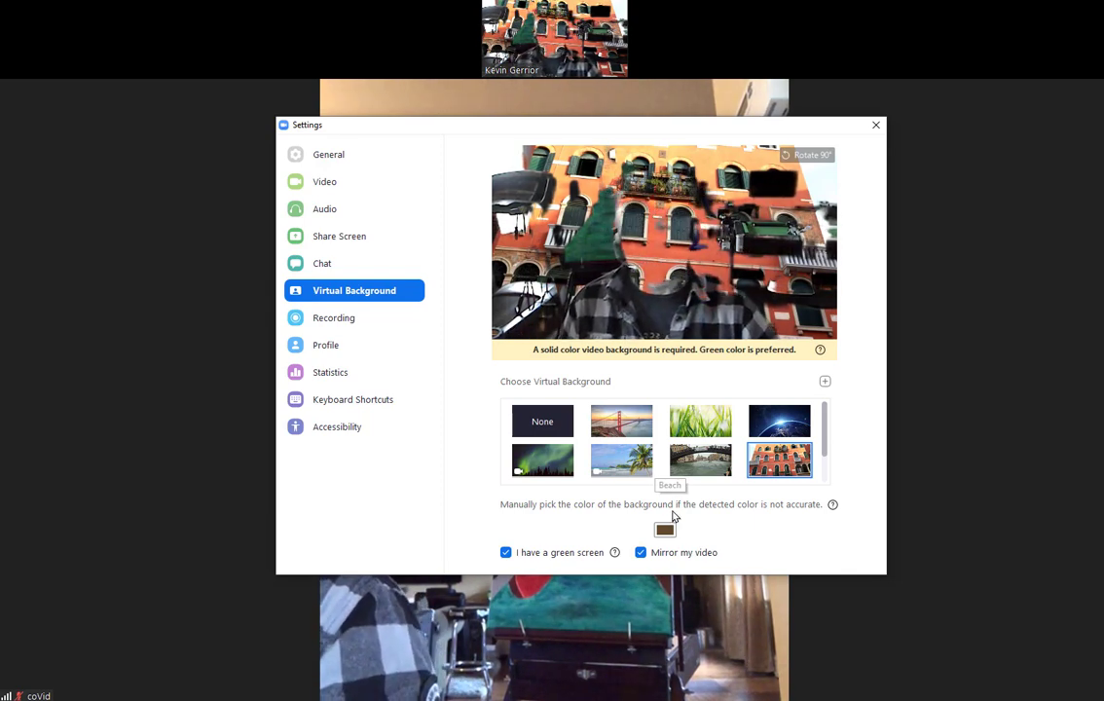
{"action": "left_click", "coordinate": [506, 553]}
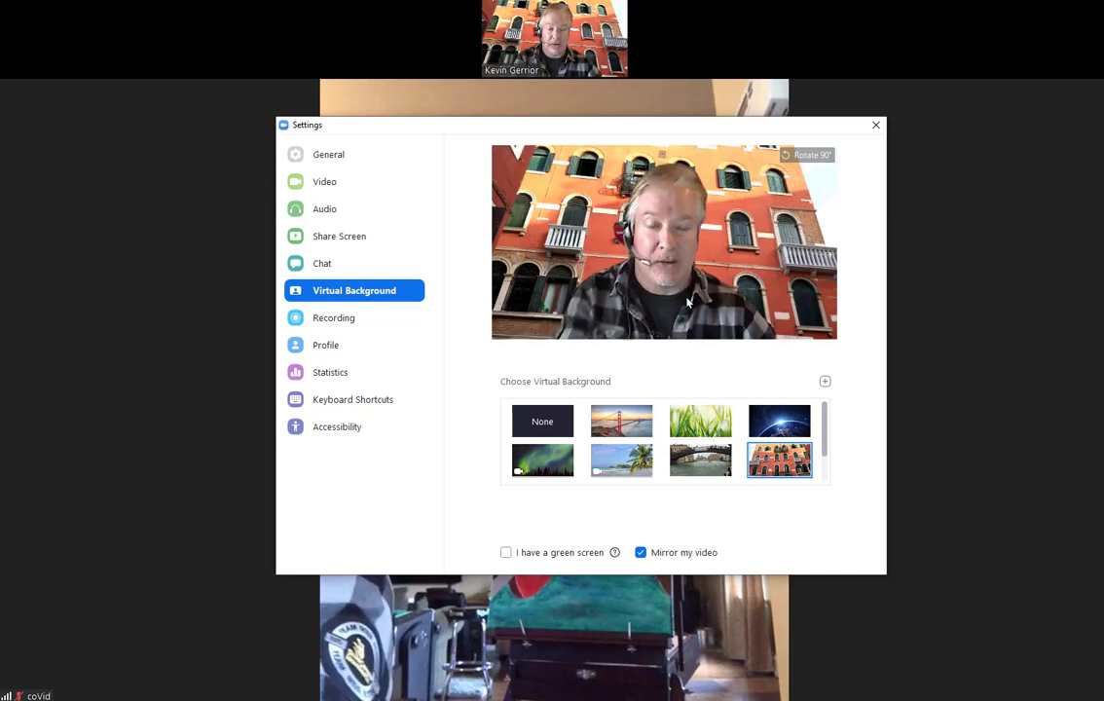
- Set the virtual background back to None and bring up the add-background options
{"action": "left_click", "coordinate": [546, 424]}
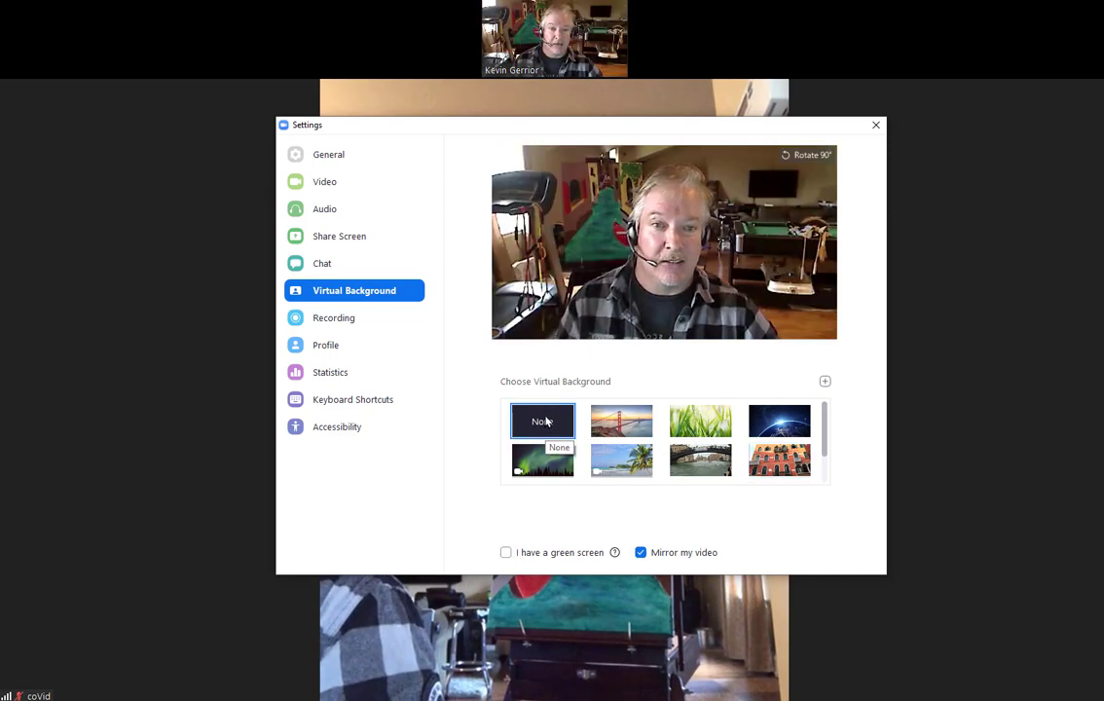
{"action": "left_click", "coordinate": [826, 383]}
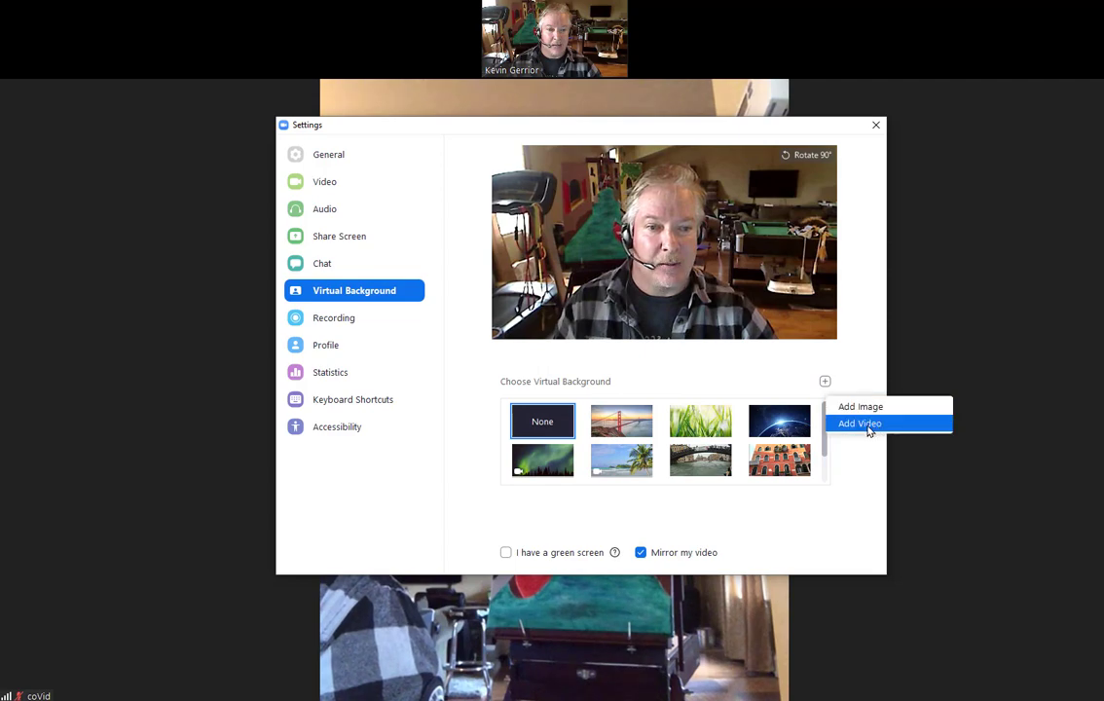
- Move the image file chooser aside and close the Teams Pics folder window
{"action": "left_click", "coordinate": [867, 409]}
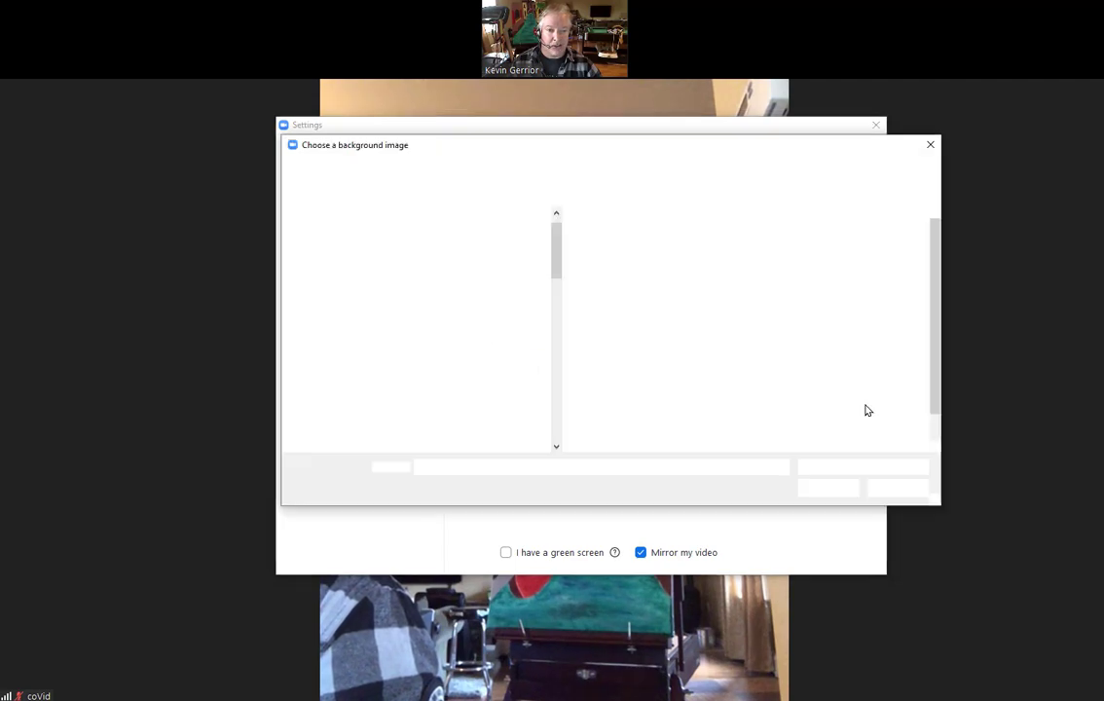
{"action": "left_click_drag", "start_coordinate": [720, 161], "coordinate": [453, 324]}
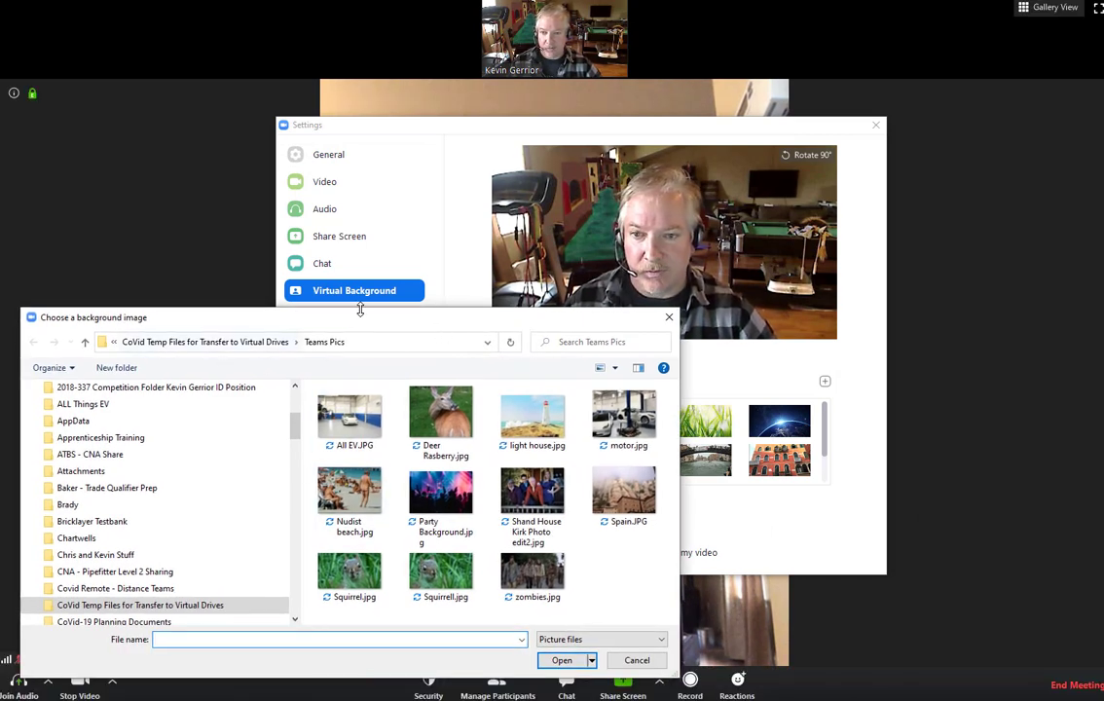
{"action": "left_click_drag", "start_coordinate": [395, 323], "coordinate": [0, 322]}
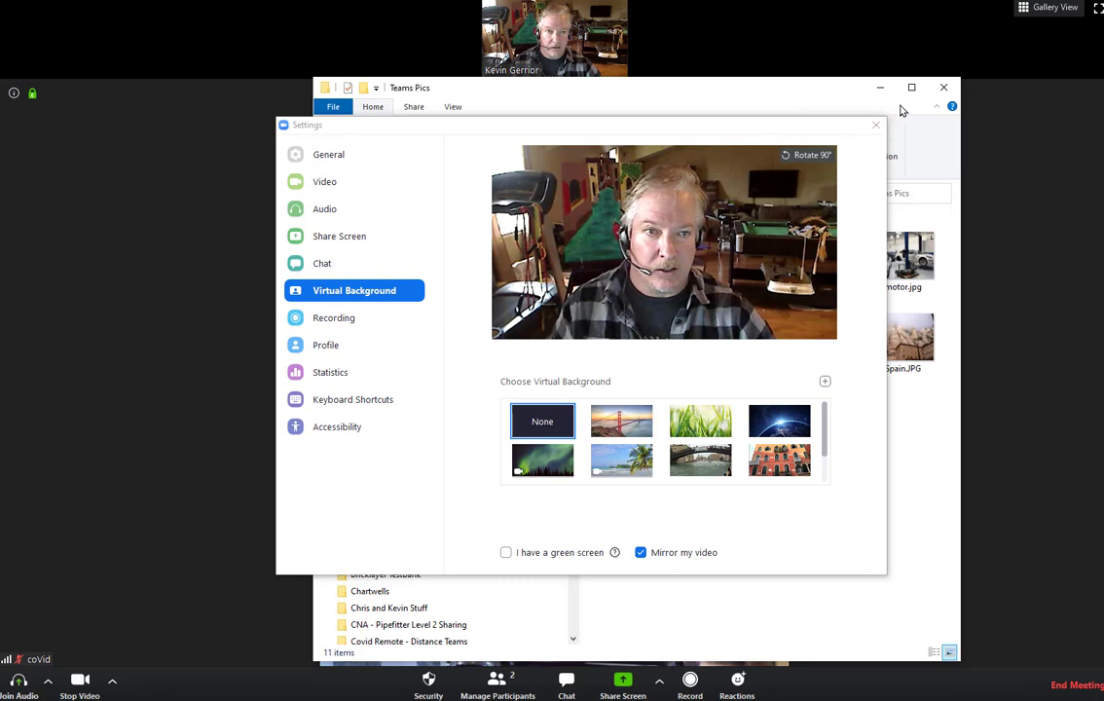
{"action": "left_click", "coordinate": [941, 88]}
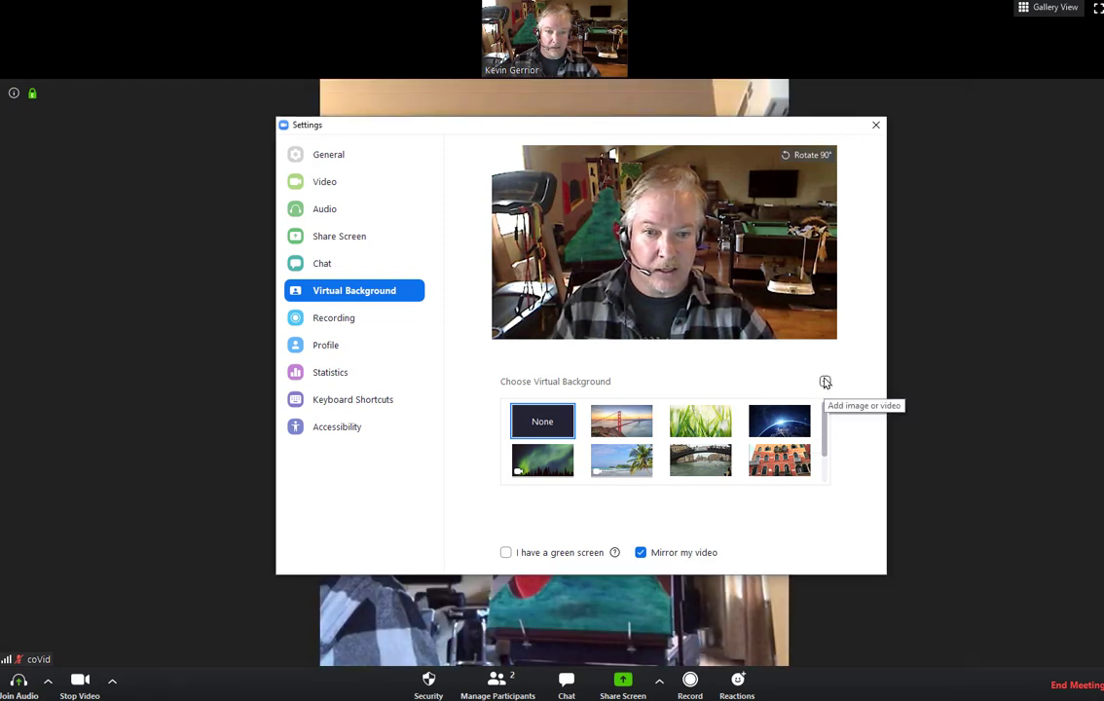
- Add zombies.jpg as a custom virtual background
{"action": "left_click", "coordinate": [826, 382]}
{"action": "left_click", "coordinate": [860, 407]}
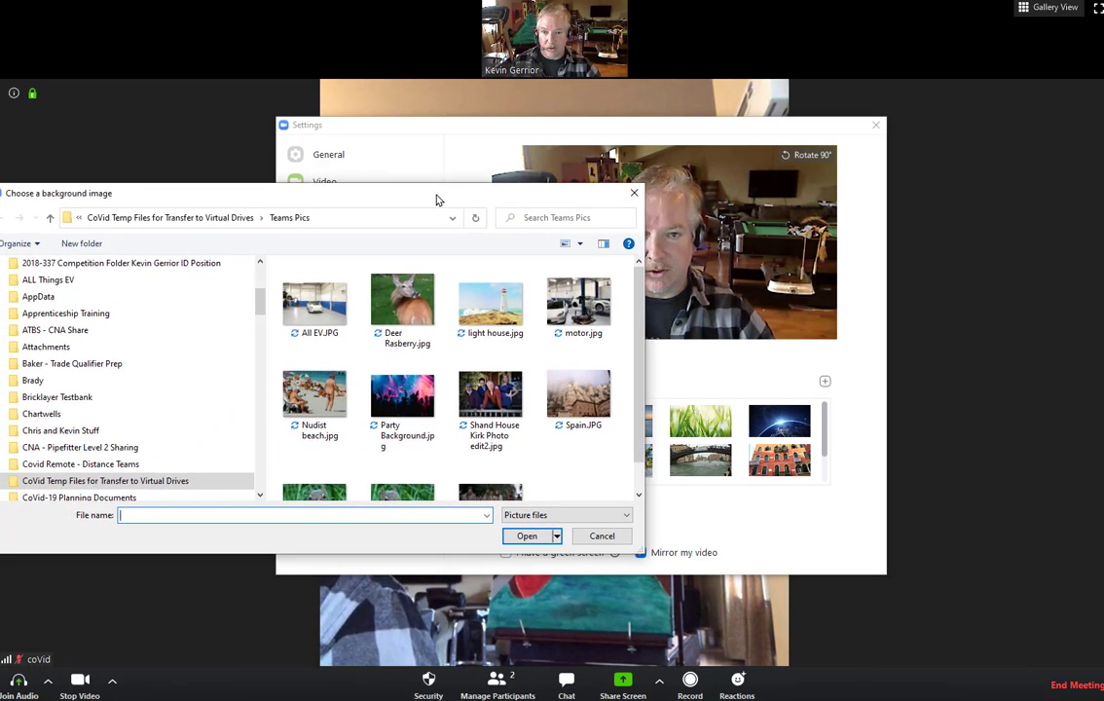
{"action": "left_click_drag", "start_coordinate": [436, 198], "coordinate": [254, 199]}
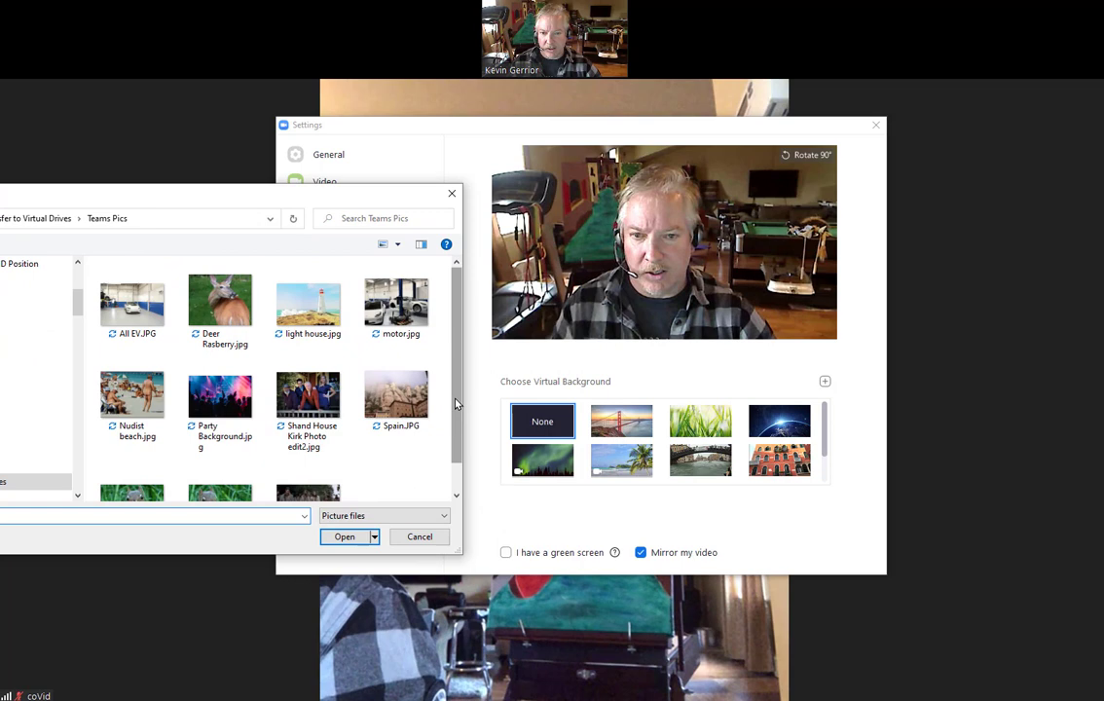
{"action": "scroll", "coordinate": [455, 404], "scroll_direction": "down", "scroll_amount": 1}
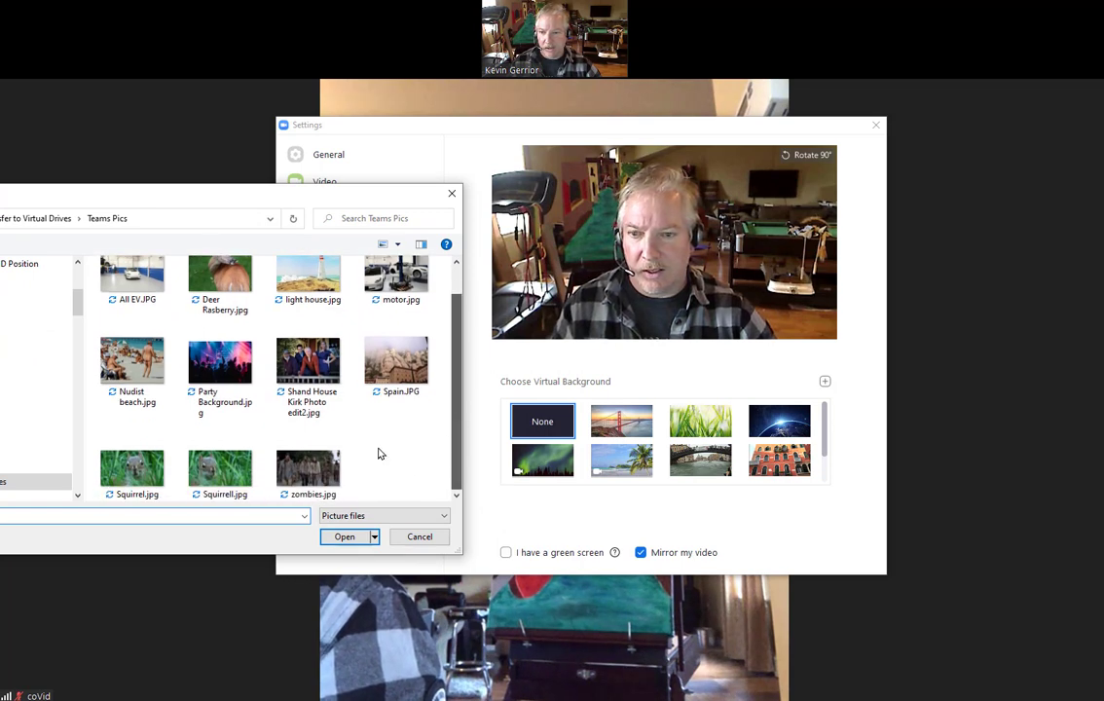
{"action": "left_click", "coordinate": [347, 536]}
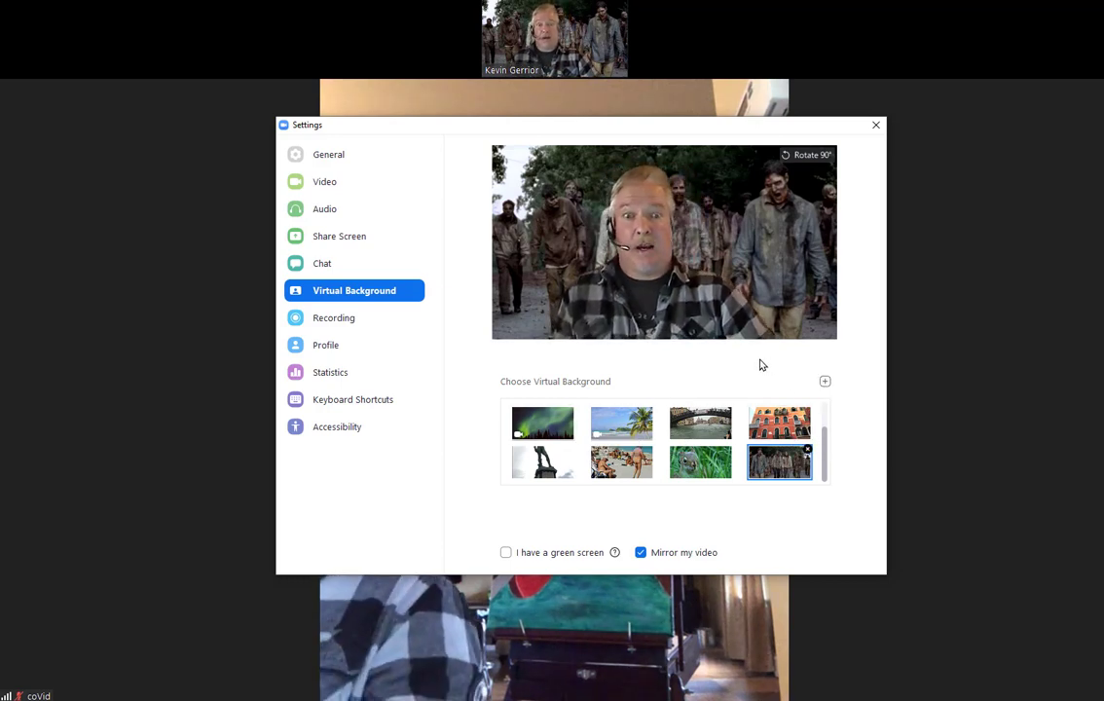
- Add Squirrell.jpg as a custom virtual background
{"action": "left_click", "coordinate": [824, 381]}
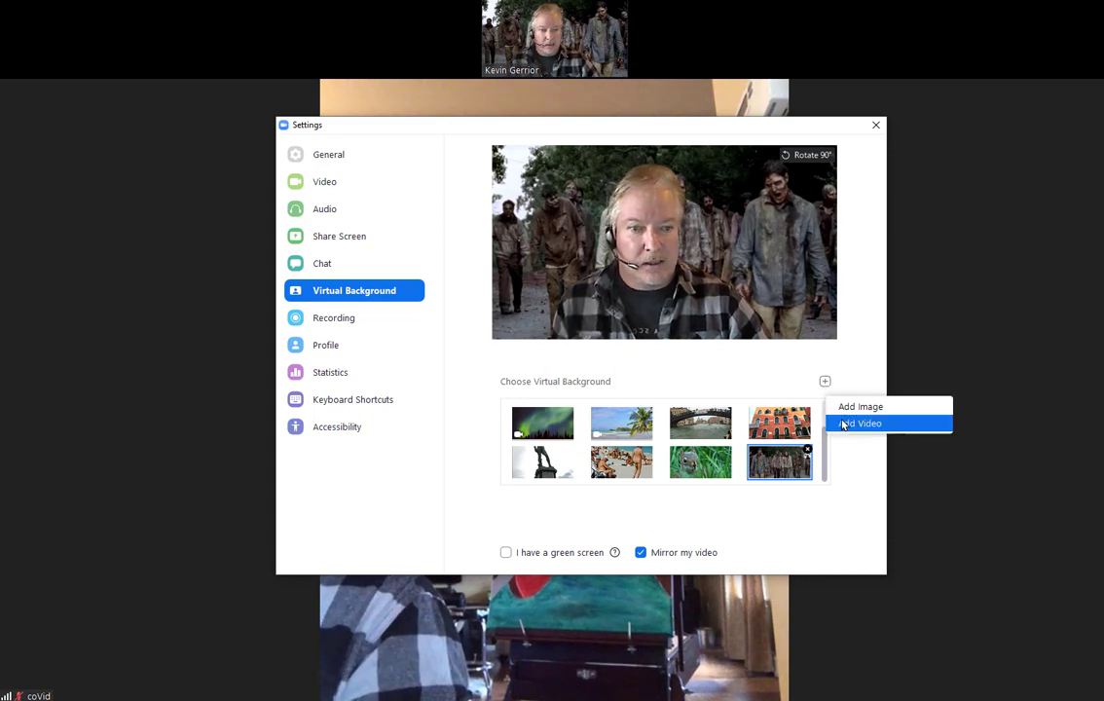
{"action": "left_click", "coordinate": [850, 407]}
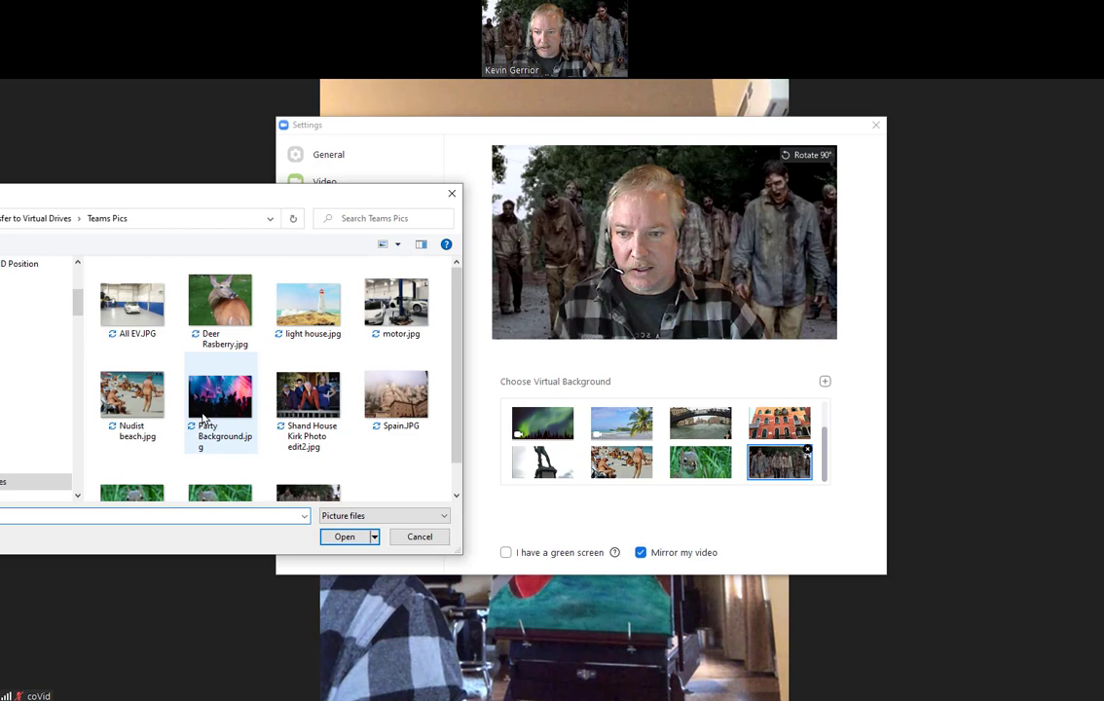
{"action": "scroll", "coordinate": [185, 423], "scroll_direction": "down", "scroll_amount": 1}
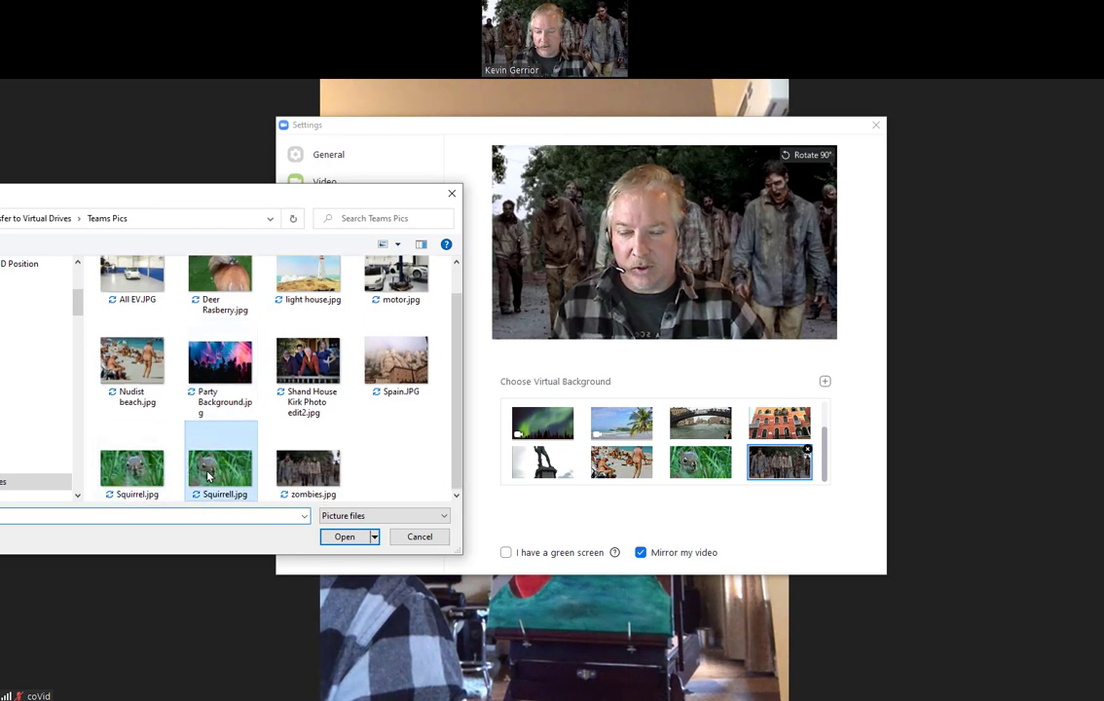
{"action": "left_click", "coordinate": [347, 536]}
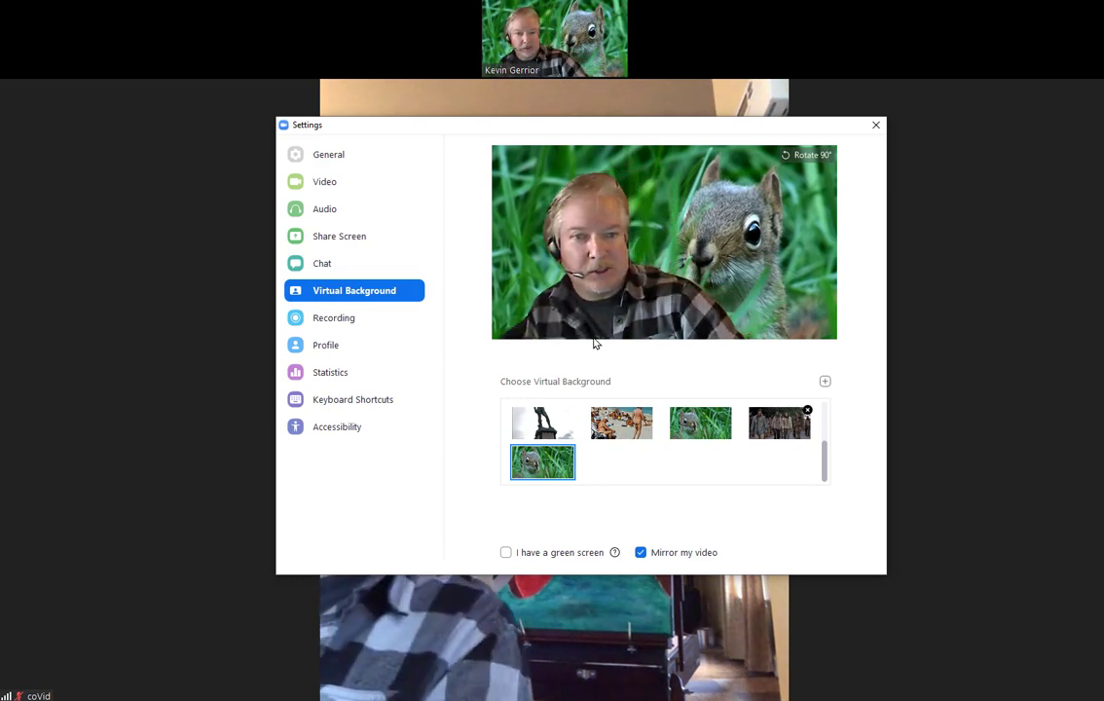
- Add Nudist beach.jpg as another custom virtual background
{"action": "left_click", "coordinate": [825, 381]}
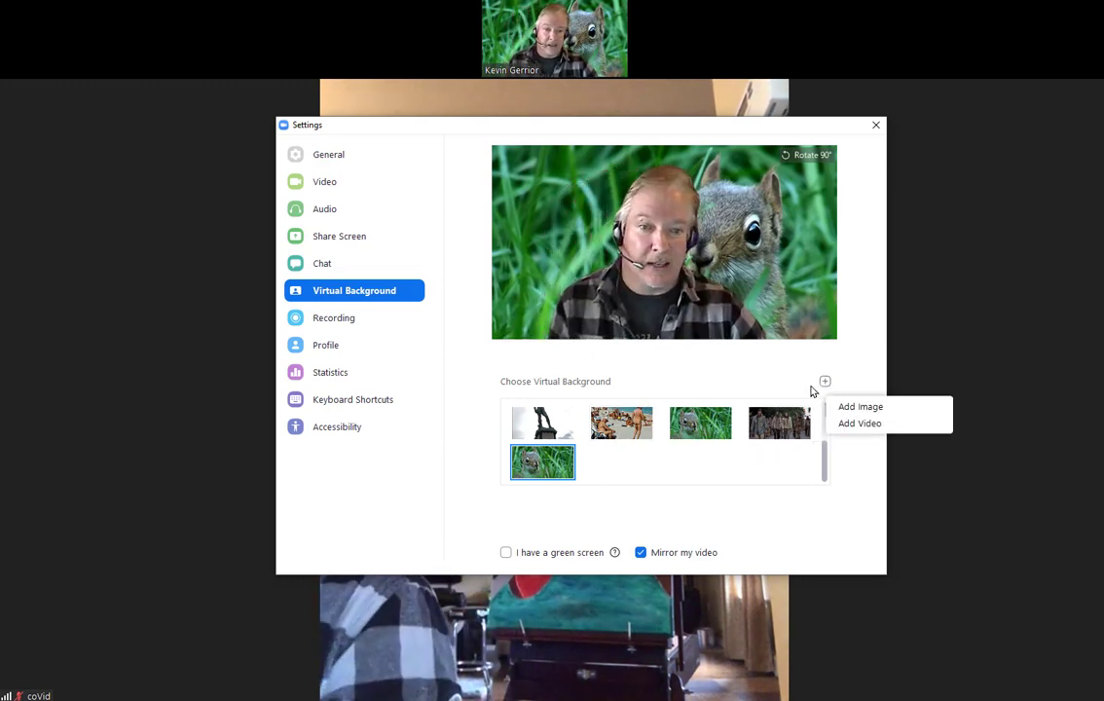
{"action": "left_click", "coordinate": [870, 407]}
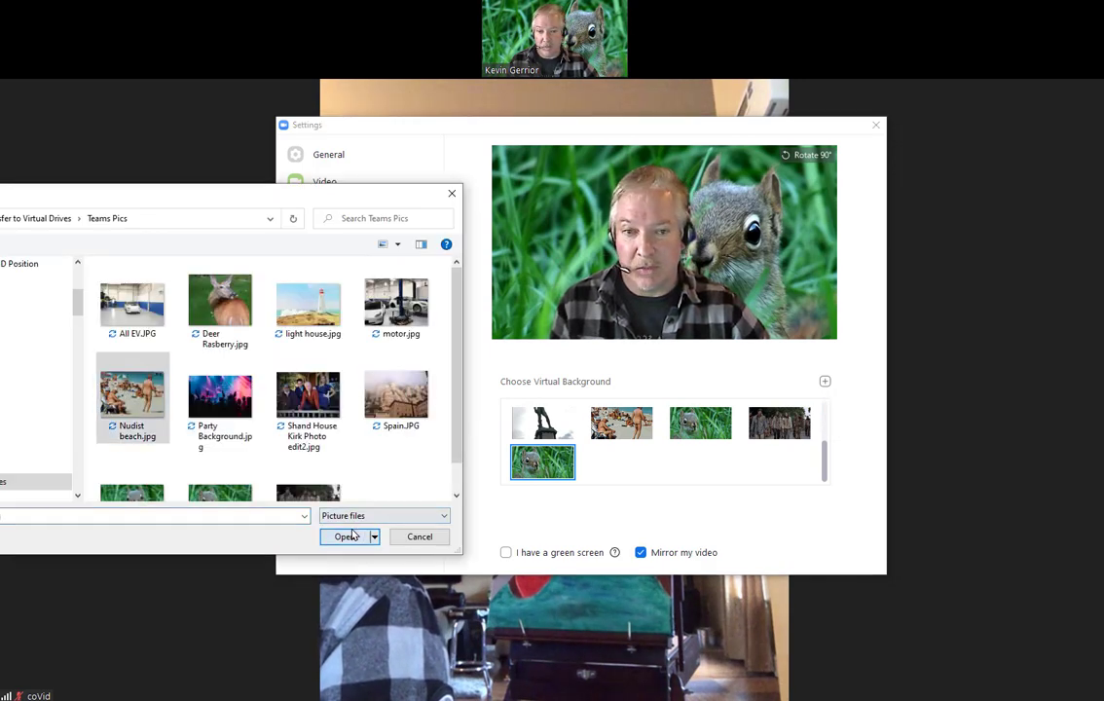
{"action": "left_click", "coordinate": [346, 537]}
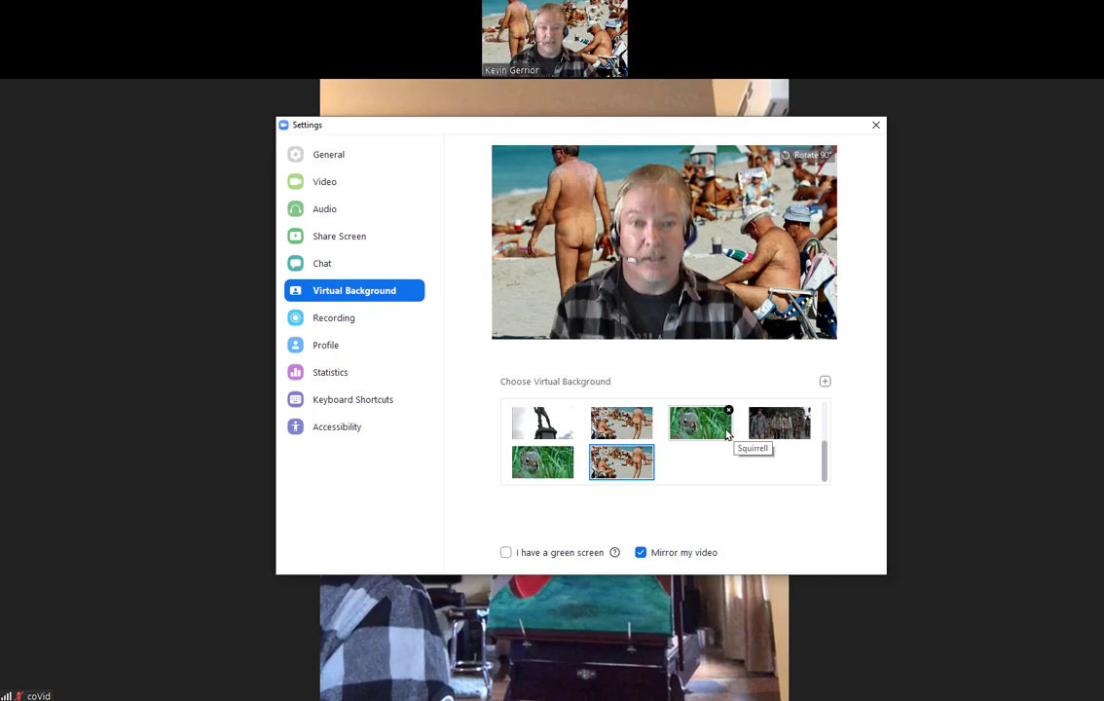
{"action": "mouse_move", "coordinate": [725, 433]}
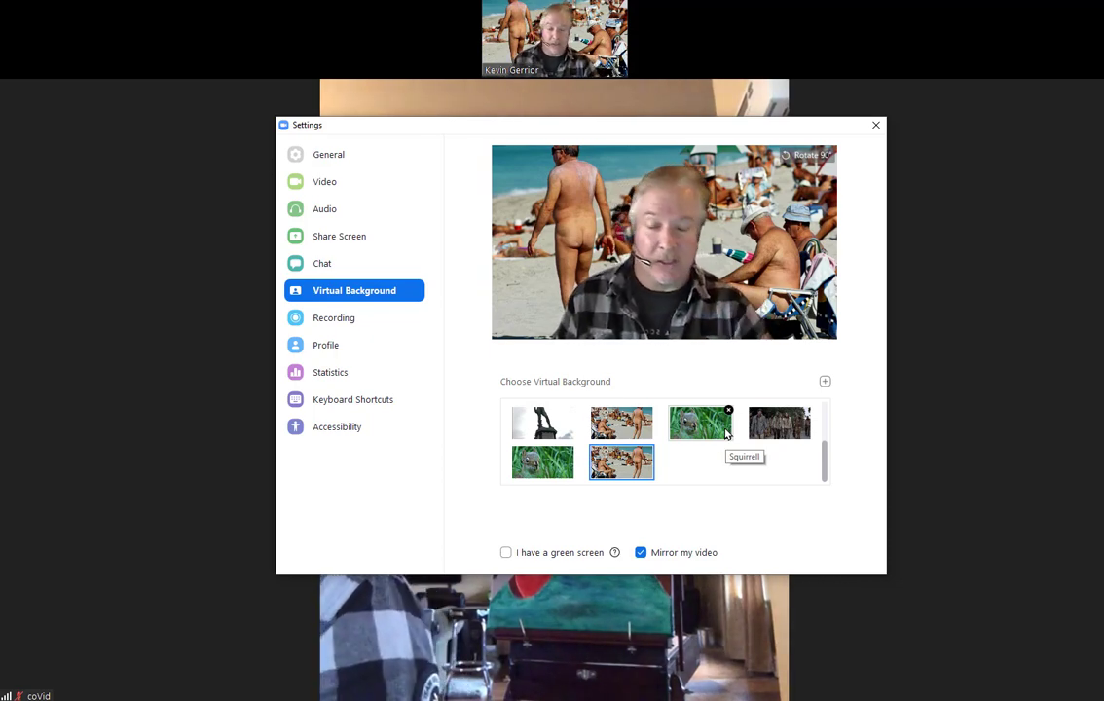
- Cycle through None, statue, squirrel and zombies backgrounds, ending on the nudist beach picture
{"action": "left_click_drag", "start_coordinate": [655, 132], "coordinate": [608, 128]}
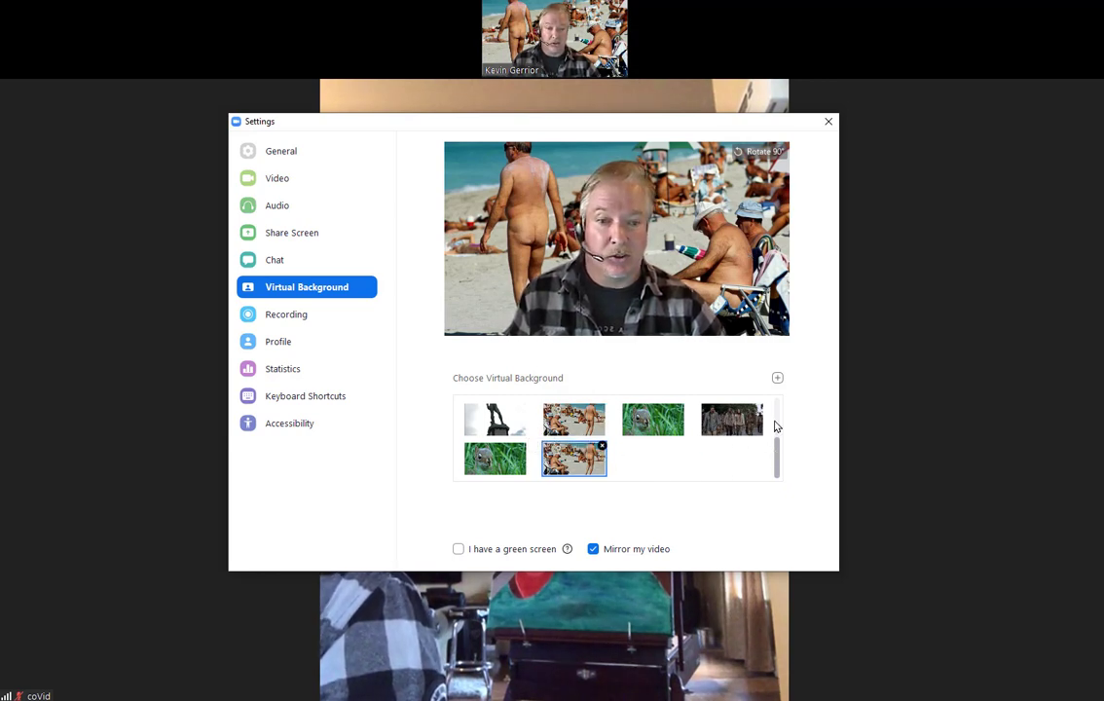
{"action": "scroll", "coordinate": [777, 453], "scroll_direction": "up", "scroll_amount": 3}
{"action": "left_click", "coordinate": [503, 418]}
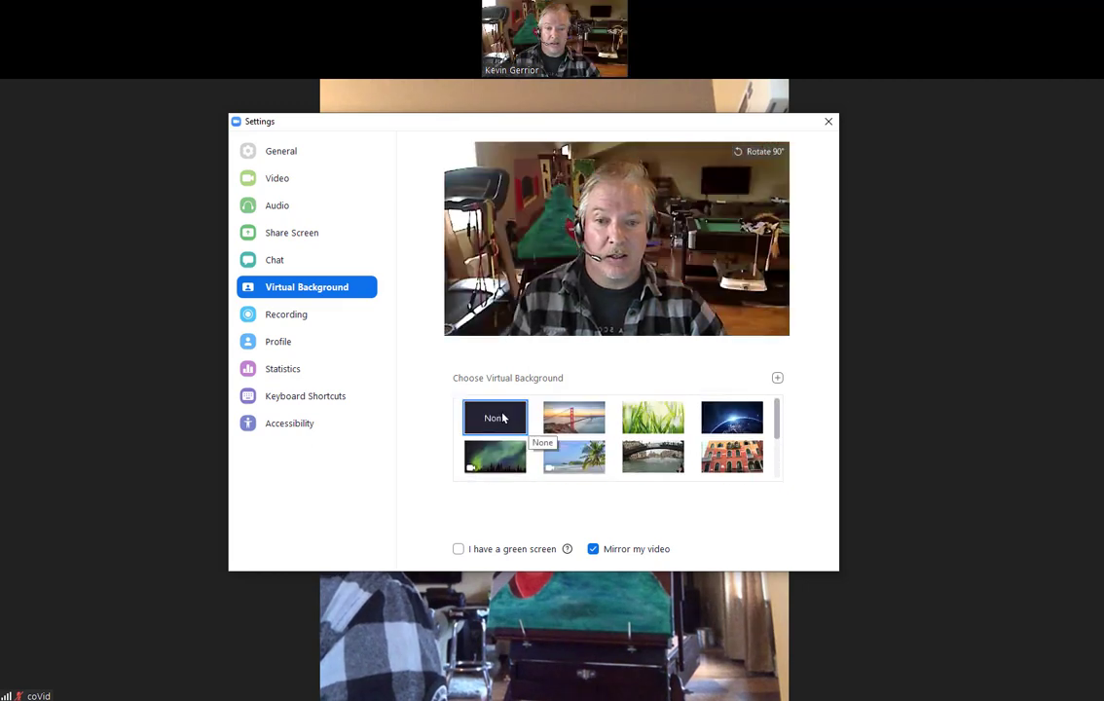
{"action": "left_click_drag", "start_coordinate": [776, 417], "coordinate": [778, 441]}
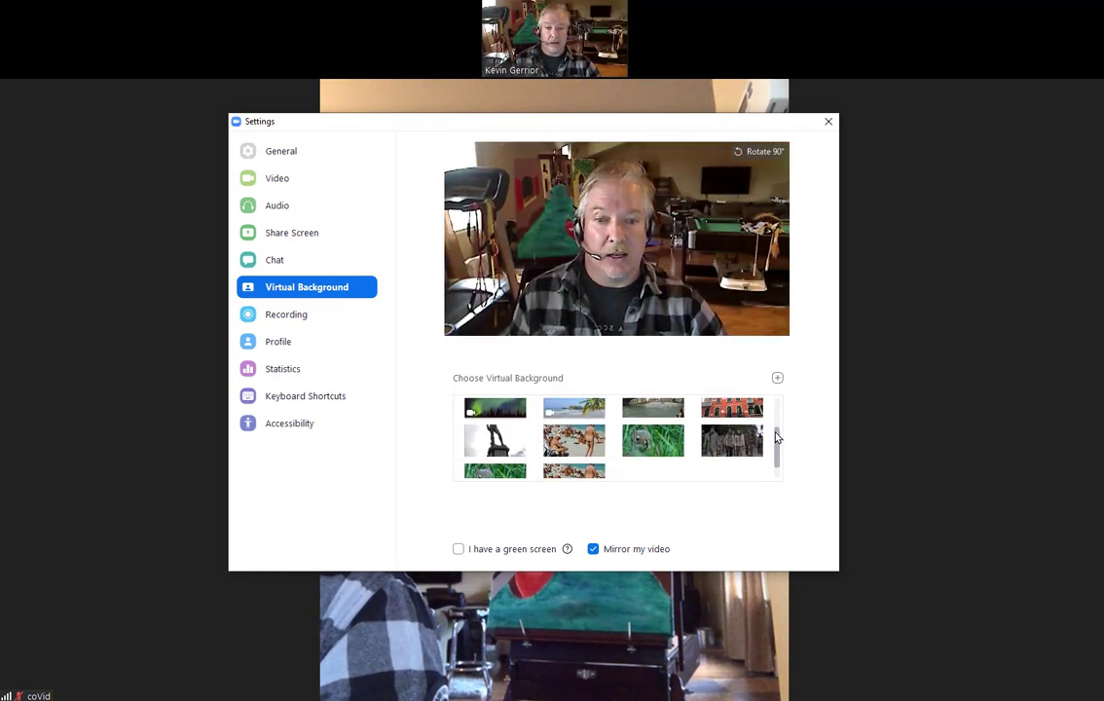
{"action": "left_click", "coordinate": [514, 425]}
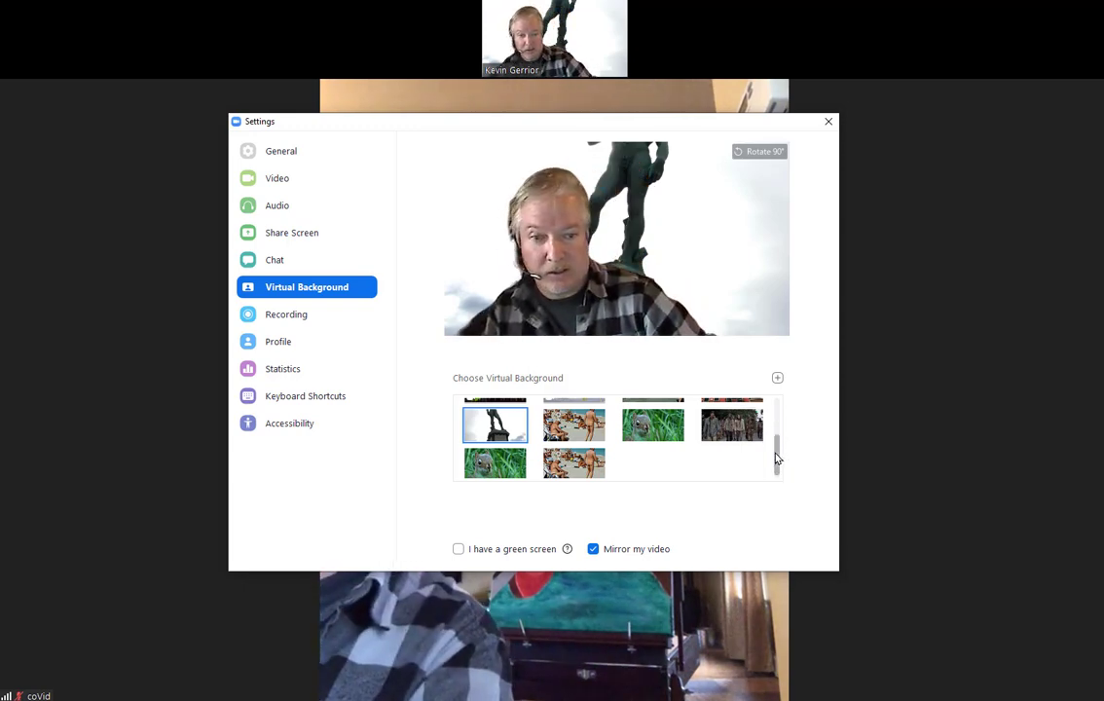
{"action": "mouse_move", "coordinate": [776, 451]}
{"action": "left_mouse_down"}
{"action": "mouse_move", "coordinate": [778, 419]}
{"action": "mouse_move", "coordinate": [785, 461]}
{"action": "left_mouse_up"}
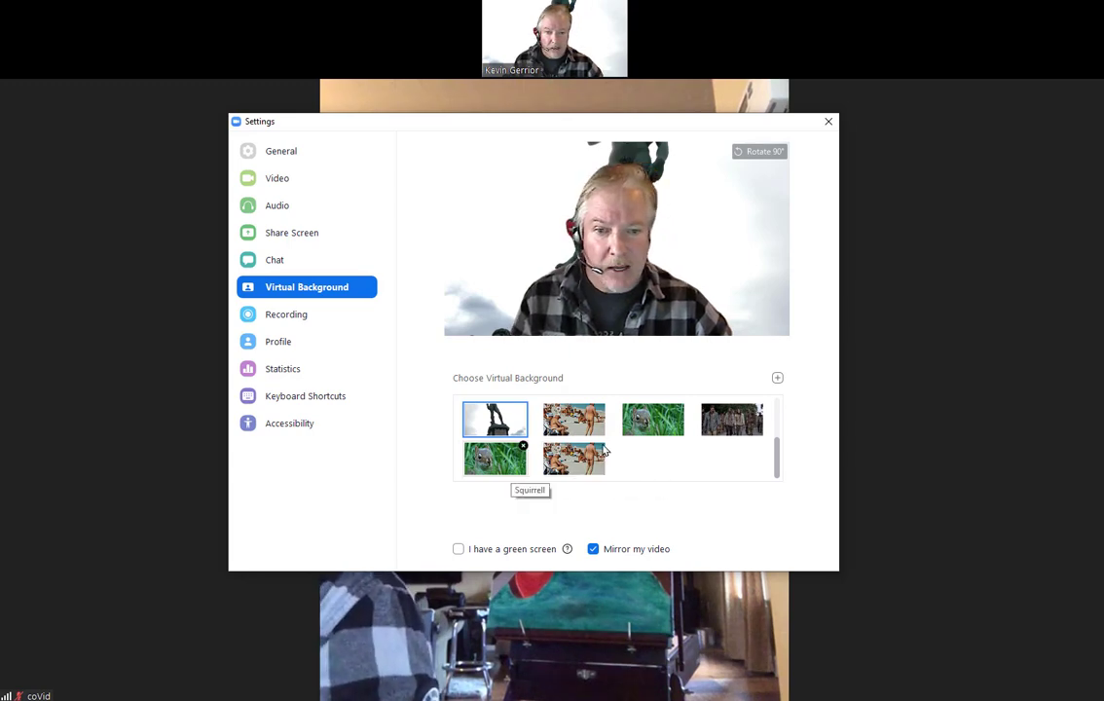
{"action": "left_click", "coordinate": [655, 423]}
{"action": "left_click", "coordinate": [747, 421]}
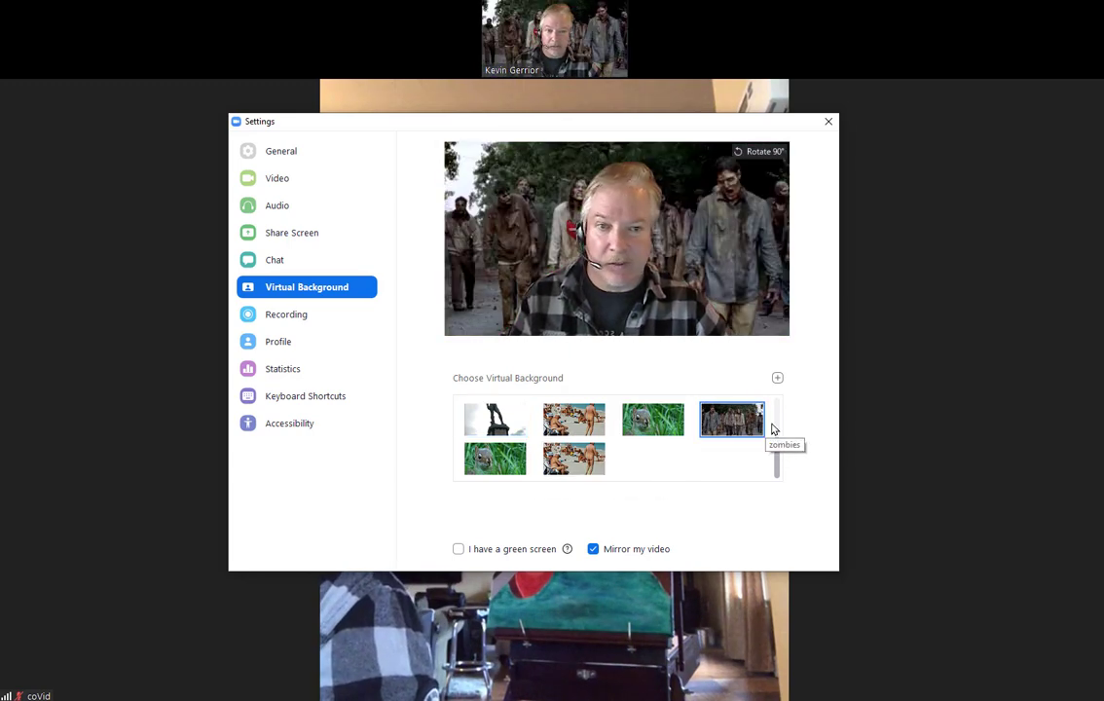
{"action": "mouse_move", "coordinate": [777, 457]}
{"action": "left_mouse_down"}
{"action": "mouse_move", "coordinate": [779, 416]}
{"action": "mouse_move", "coordinate": [777, 469]}
{"action": "left_mouse_up"}
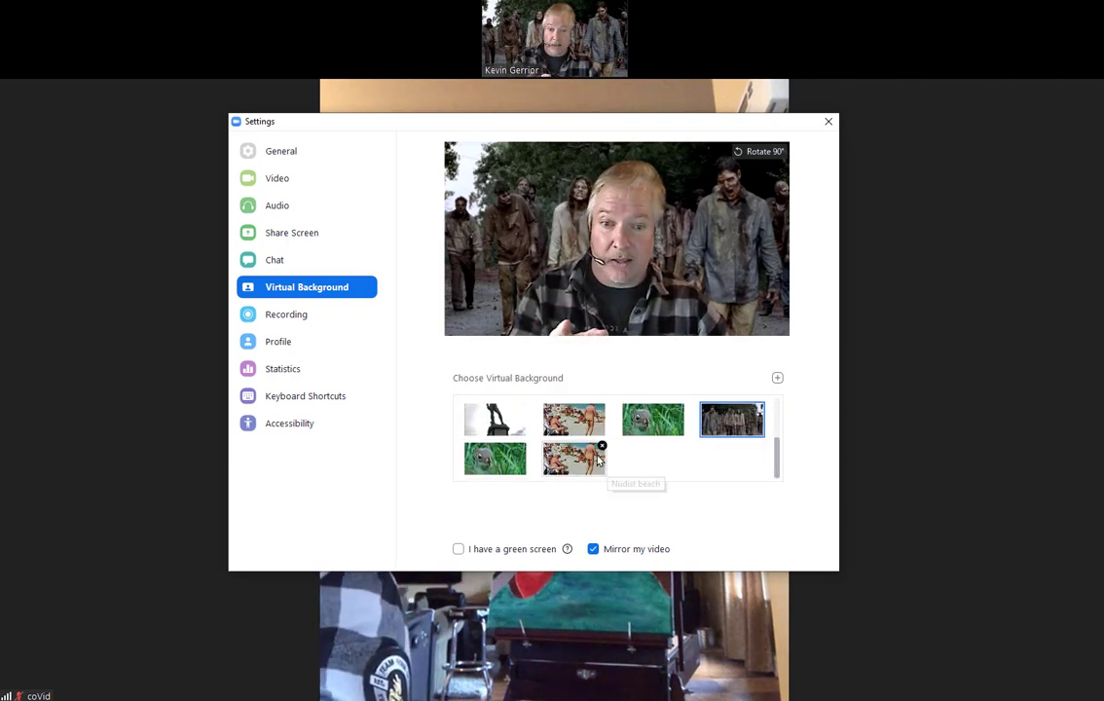
{"action": "left_click", "coordinate": [593, 457]}
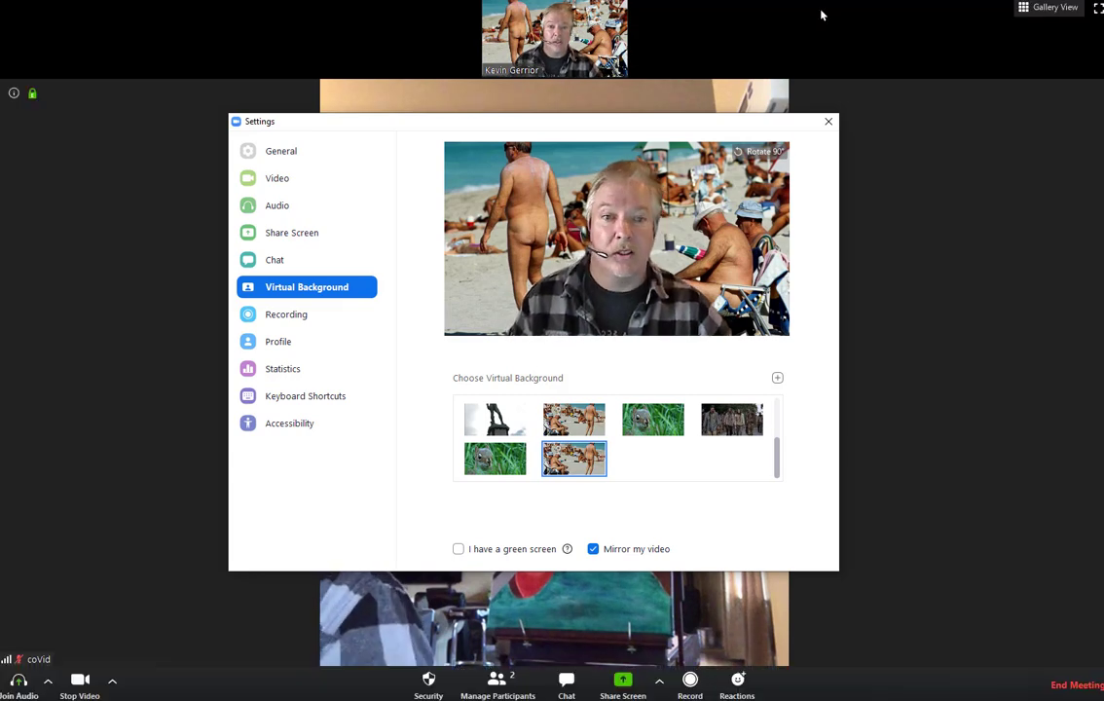
{"action": "left_click", "coordinate": [828, 121]}
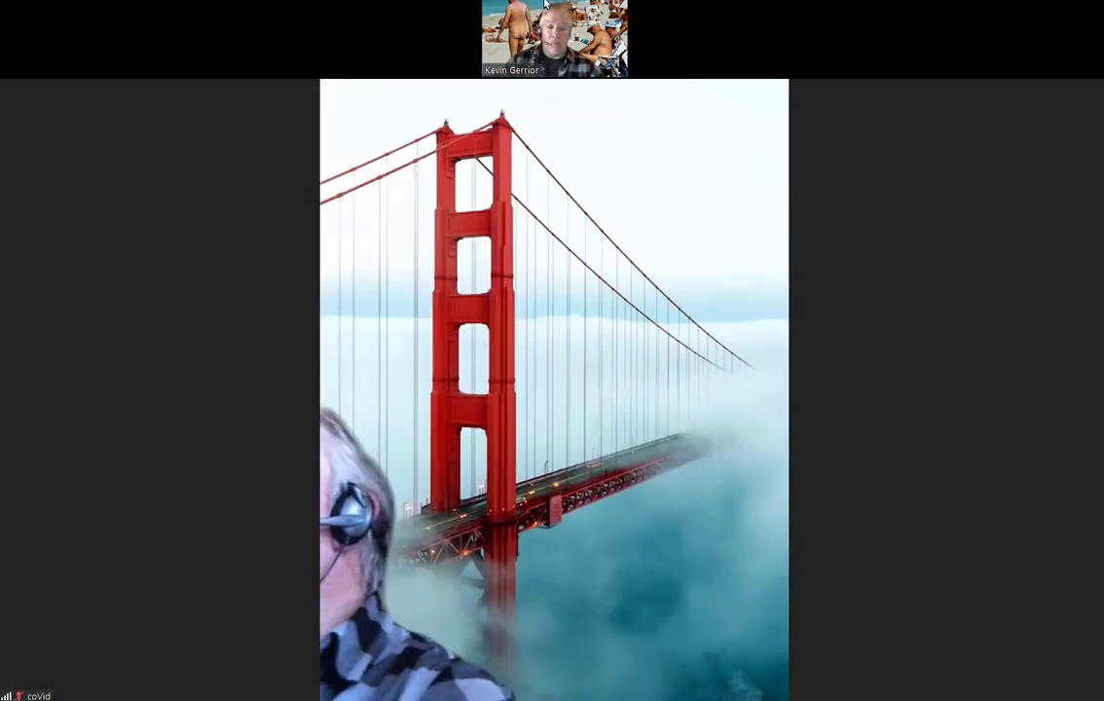
{"action": "mouse_move", "coordinate": [551, 41]}
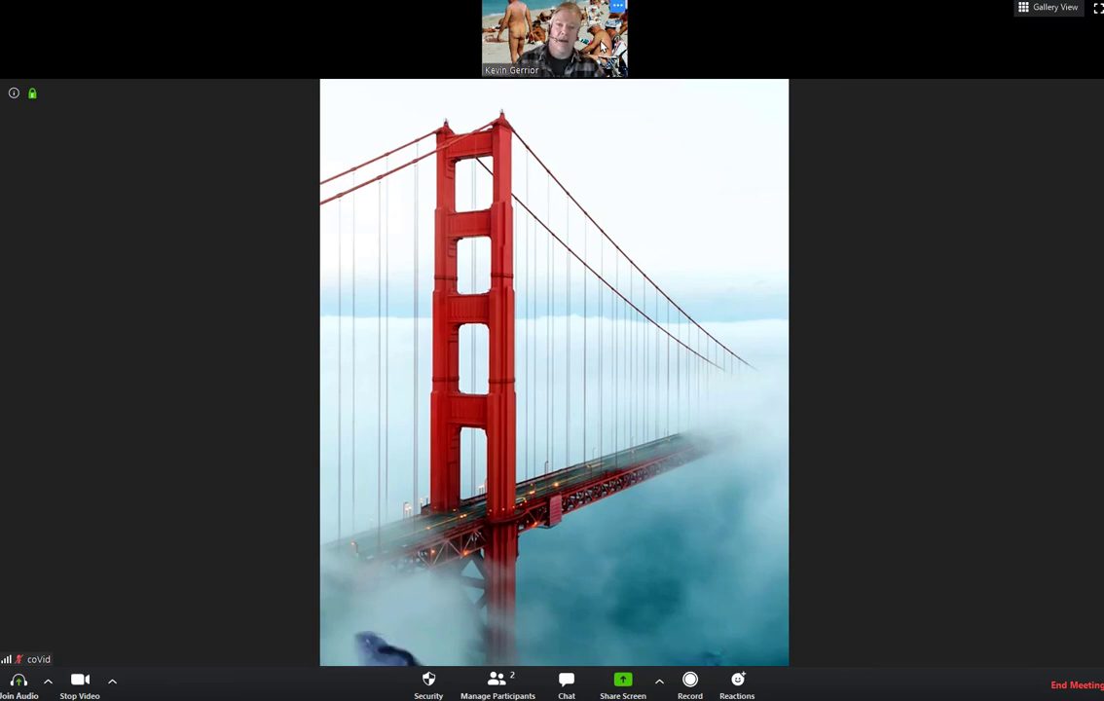
- Open the video settings from the camera options, then close them again
{"action": "left_click", "coordinate": [617, 7]}
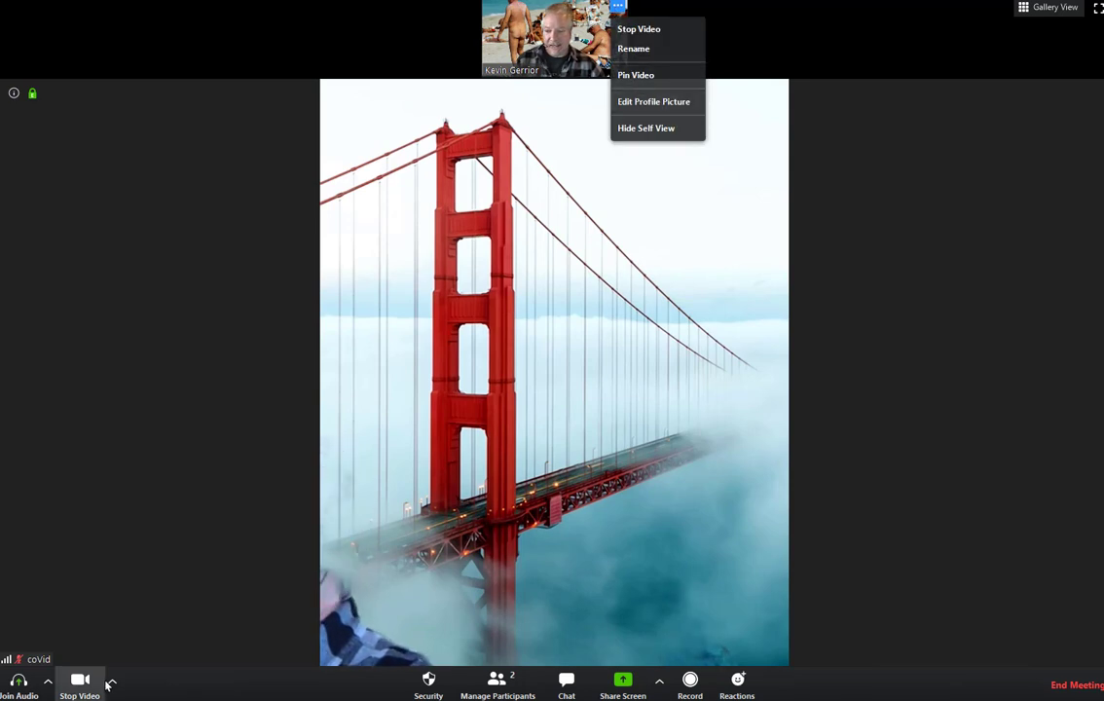
{"action": "left_click", "coordinate": [111, 682]}
{"action": "left_click", "coordinate": [139, 639]}
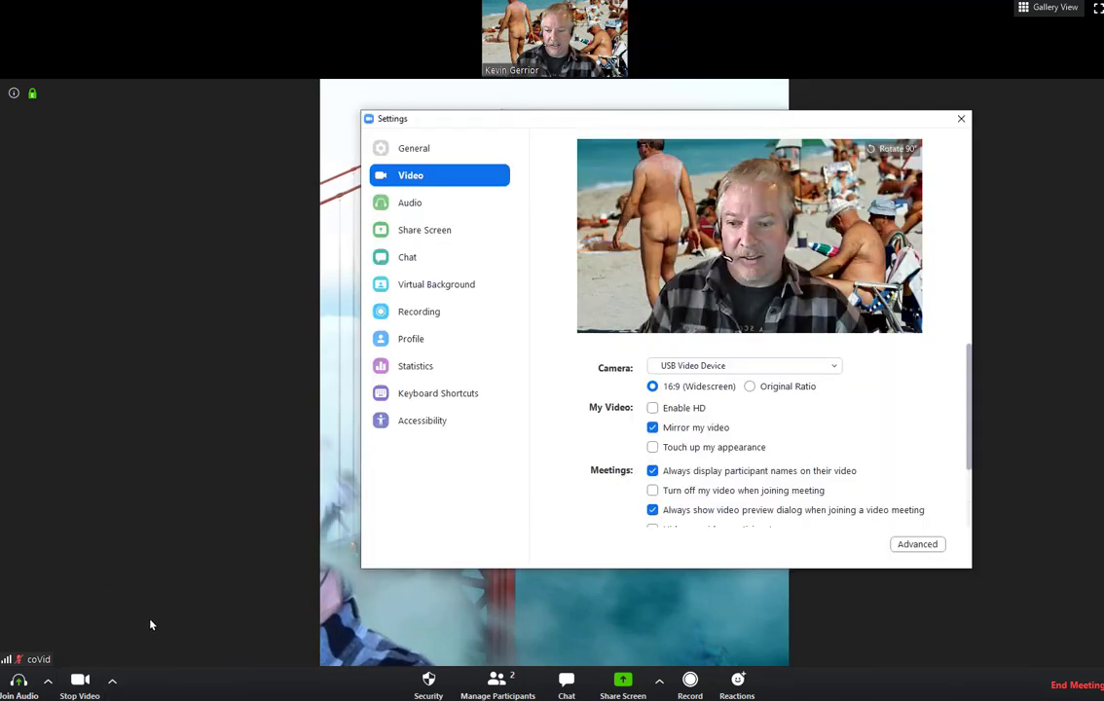
{"action": "left_click", "coordinate": [958, 116]}
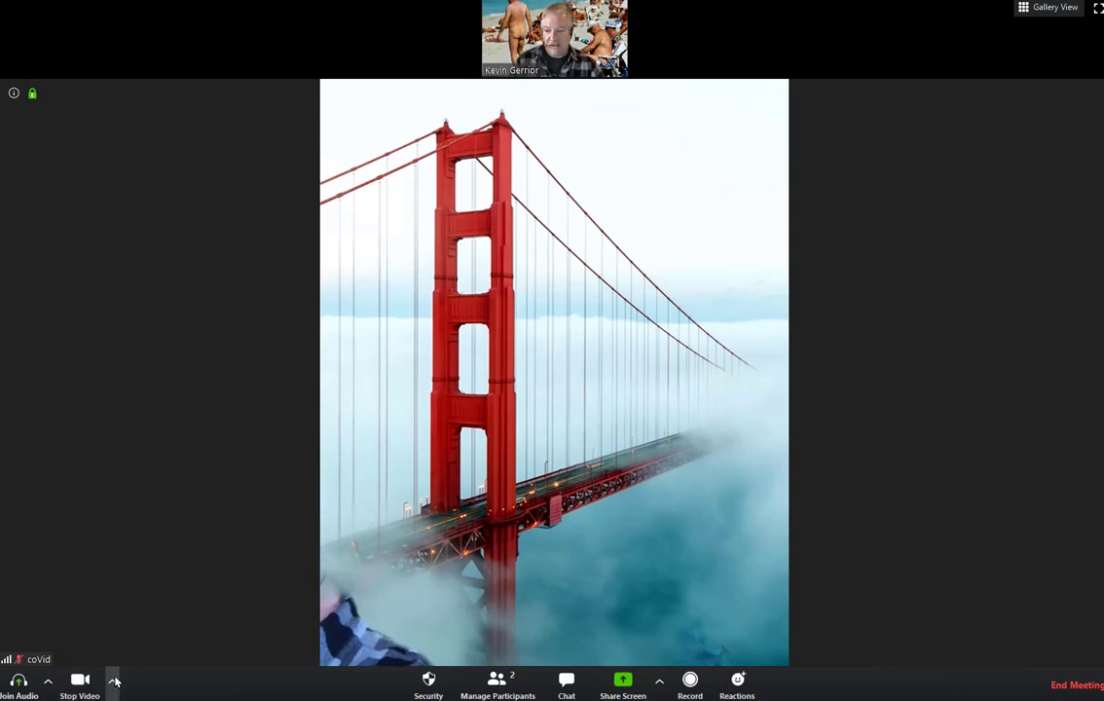
- Try the San Francisco background, then set it to None and close Settings
{"action": "left_click", "coordinate": [135, 653]}
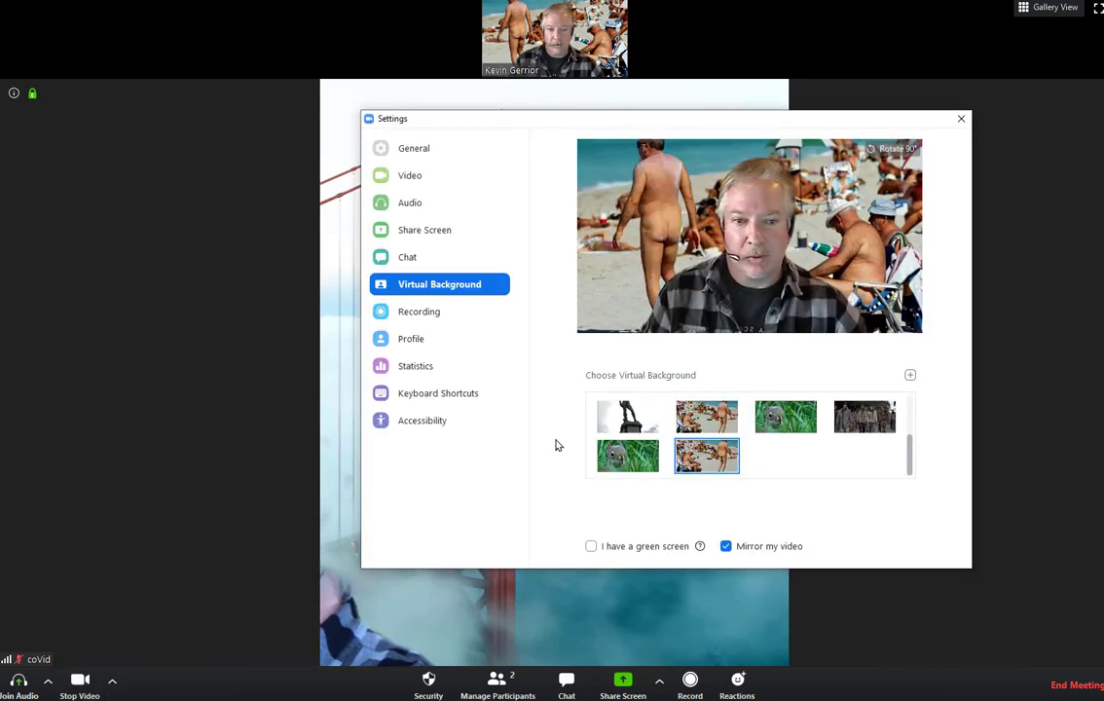
{"action": "left_click_drag", "start_coordinate": [911, 459], "coordinate": [843, 418]}
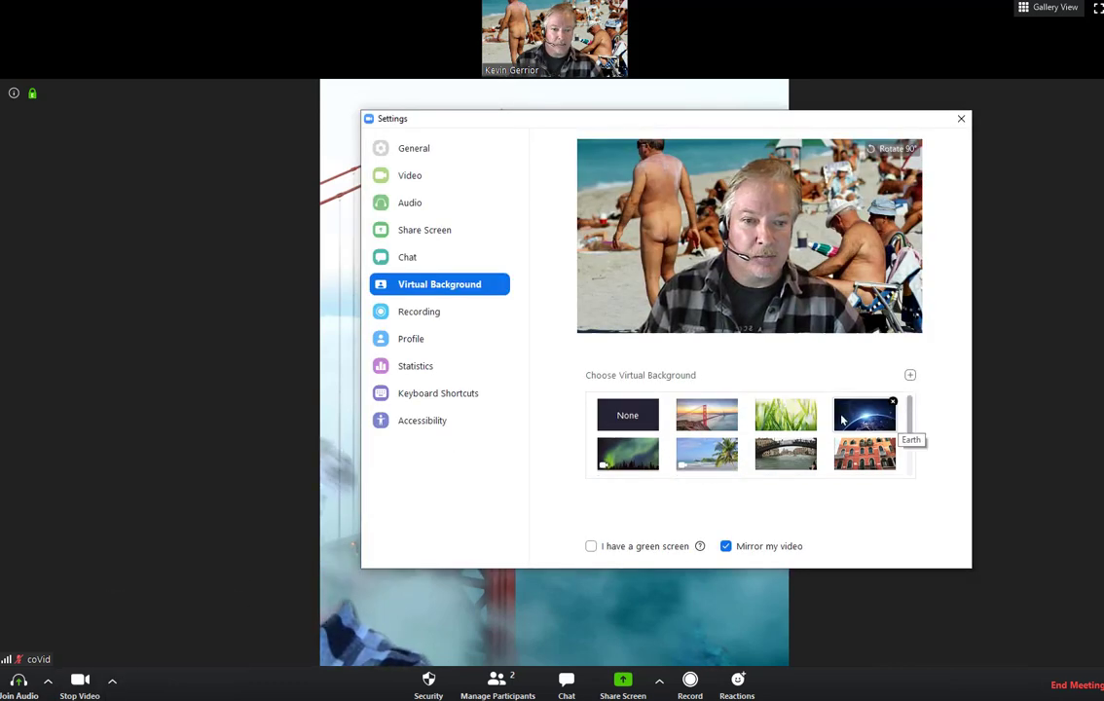
{"action": "left_click", "coordinate": [703, 422]}
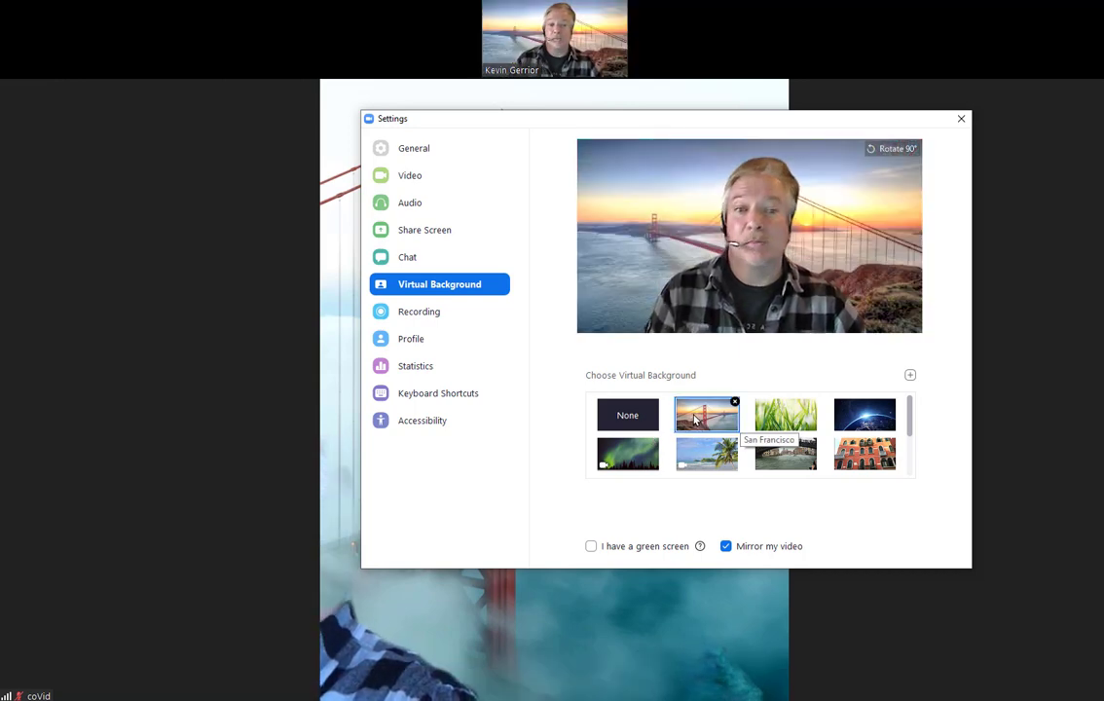
{"action": "left_click", "coordinate": [639, 420]}
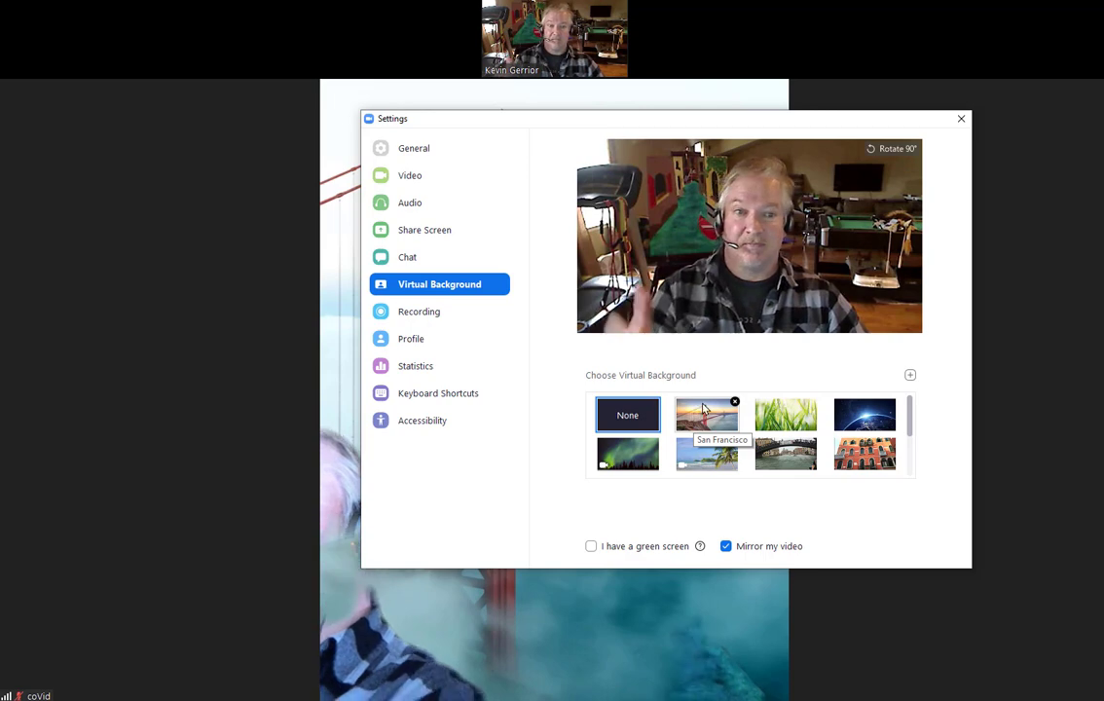
{"action": "left_click", "coordinate": [961, 118]}
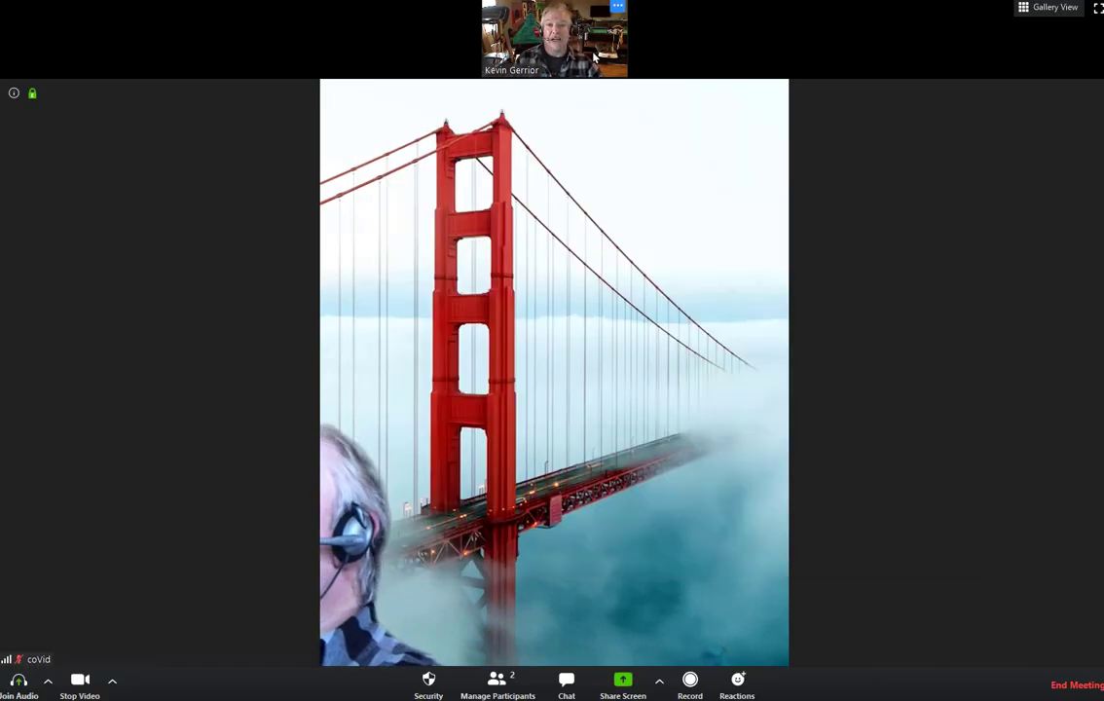